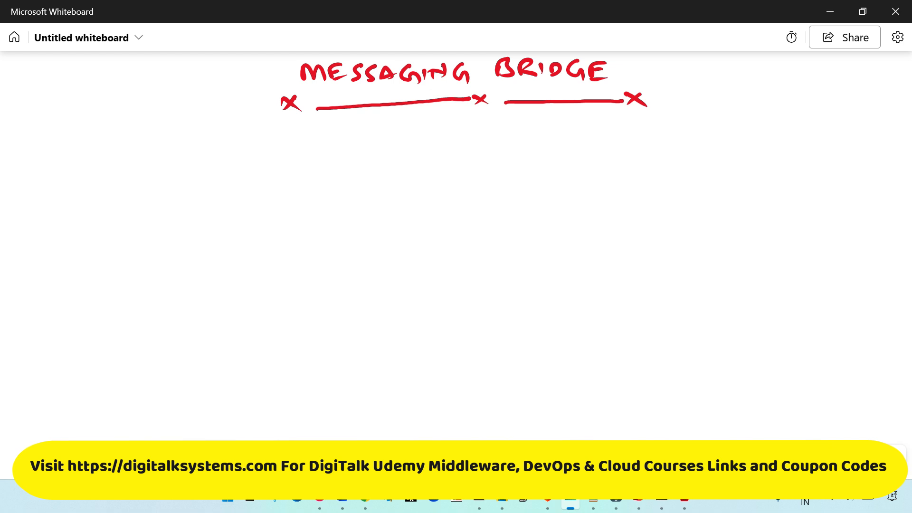
# - Draw a circled S connected by a line to a circled, underlined T, labelling T "Remote Server" and S "WLS" with an underline
pyautogui.moveTo(255, 140)
pyautogui.mouseDown()
pyautogui.moveTo(242, 158)
pyautogui.moveTo(261, 134)
pyautogui.moveTo(304, 149)
pyautogui.moveTo(468, 146)
pyautogui.moveTo(498, 134)
pyautogui.mouseUp()
pyautogui.moveTo(487, 137)
pyautogui.mouseDown()
pyautogui.moveTo(486, 152)
pyautogui.moveTo(495, 124)
pyautogui.mouseUp()
pyautogui.moveTo(481, 170); pyautogui.dragTo(515, 168)
pyautogui.moveTo(538, 128)
pyautogui.mouseDown()
pyautogui.moveTo(561, 151)
pyautogui.moveTo(599, 145)
pyautogui.moveTo(605, 153)
pyautogui.mouseUp()
pyautogui.moveTo(594, 141); pyautogui.dragTo(636, 147)
pyautogui.moveTo(651, 142); pyautogui.dragTo(677, 146)
pyautogui.moveTo(686, 133); pyautogui.dragTo(690, 147)
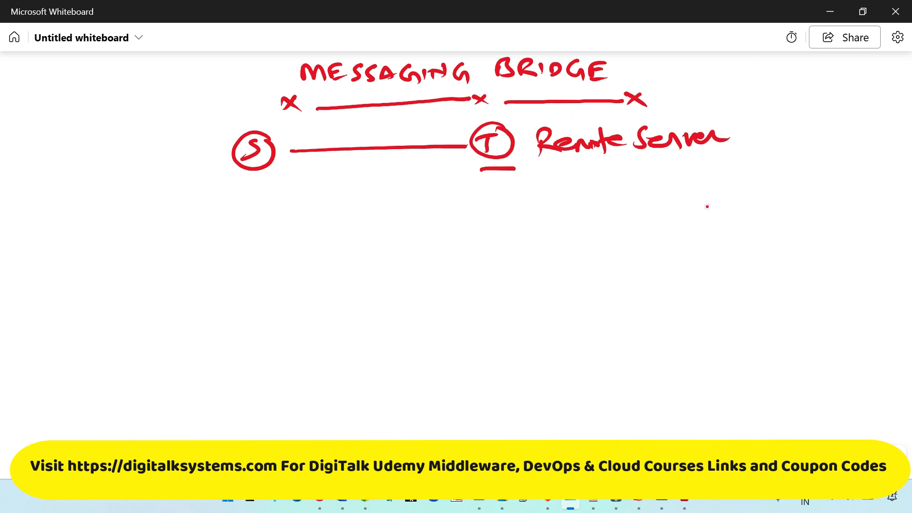
pyautogui.moveTo(233, 220); pyautogui.dragTo(292, 217)
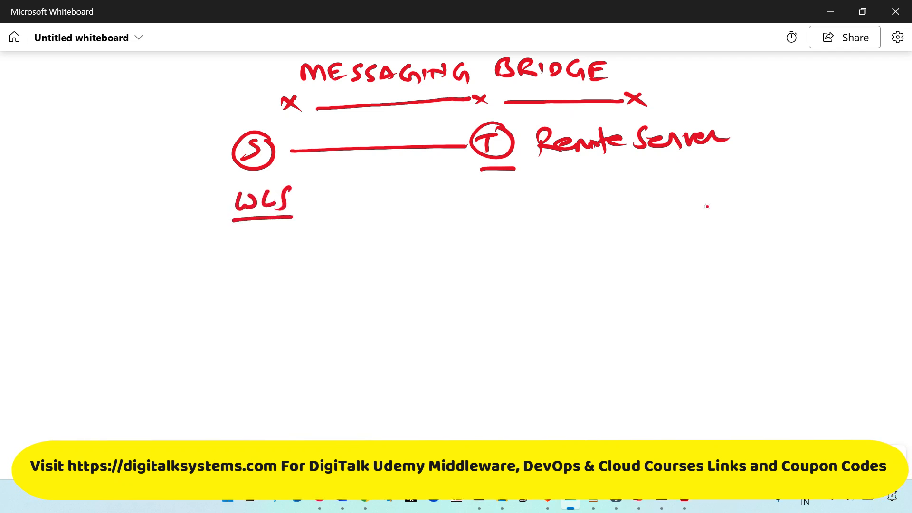
# - Write the target server list "WLS, IBM MQ, JBoss, ActiveMQ" beneath the Remote Server label
pyautogui.moveTo(488, 192)
pyautogui.mouseDown()
pyautogui.moveTo(511, 183)
pyautogui.moveTo(549, 203)
pyautogui.mouseUp()
pyautogui.moveTo(576, 181); pyautogui.dragTo(575, 191)
pyautogui.moveTo(584, 180); pyautogui.dragTo(585, 191)
pyautogui.moveTo(598, 190)
pyautogui.mouseDown()
pyautogui.moveTo(613, 180)
pyautogui.moveTo(619, 193)
pyautogui.mouseUp()
pyautogui.moveTo(636, 189); pyautogui.dragTo(676, 190)
pyautogui.moveTo(688, 184); pyautogui.dragTo(684, 195)
pyautogui.moveTo(718, 167)
pyautogui.mouseDown()
pyautogui.moveTo(704, 190)
pyautogui.moveTo(724, 188)
pyautogui.mouseUp()
pyautogui.moveTo(738, 179); pyautogui.dragTo(745, 188)
pyautogui.moveTo(763, 174); pyautogui.dragTo(755, 191)
pyautogui.moveTo(774, 185)
pyautogui.mouseDown()
pyautogui.moveTo(773, 194)
pyautogui.moveTo(800, 173)
pyautogui.mouseUp()
pyautogui.moveTo(811, 170); pyautogui.dragTo(814, 179)
pyautogui.moveTo(819, 166)
pyautogui.mouseDown()
pyautogui.moveTo(825, 177)
pyautogui.moveTo(855, 169)
pyautogui.mouseUp()
pyautogui.moveTo(866, 164)
pyautogui.mouseDown()
pyautogui.moveTo(869, 183)
pyautogui.moveTo(886, 180)
pyautogui.mouseUp()
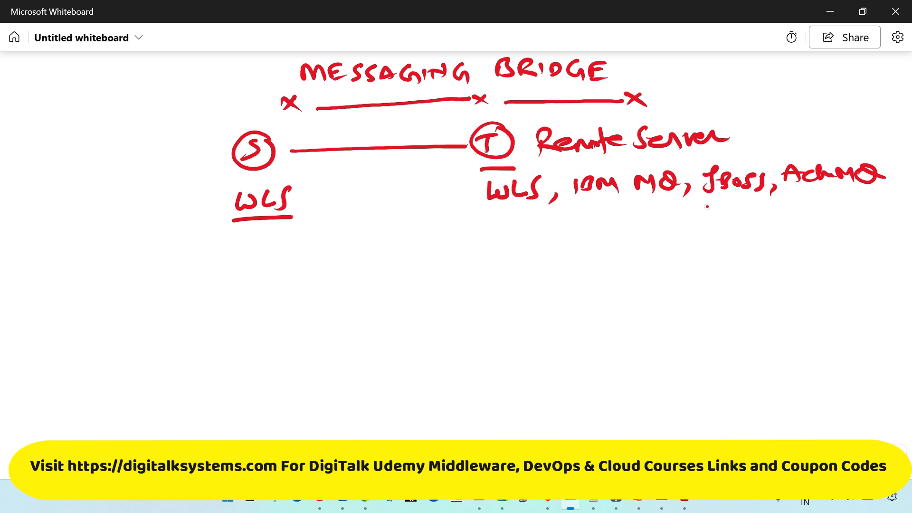
# - Thicken the line connecting S and T and write a short double-underlined label beneath its middle
pyautogui.moveTo(299, 152); pyautogui.dragTo(449, 149)
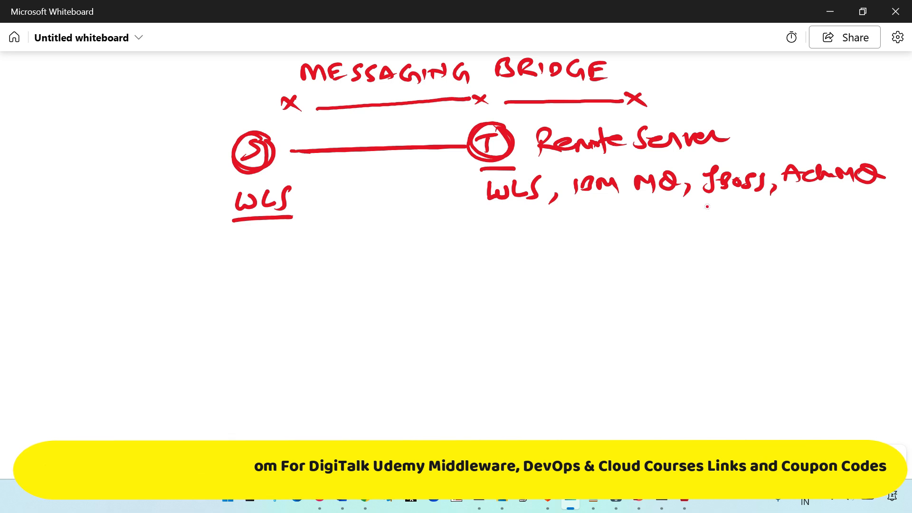
pyautogui.moveTo(286, 156); pyautogui.dragTo(463, 147)
pyautogui.moveTo(340, 162)
pyautogui.mouseDown()
pyautogui.moveTo(396, 161)
pyautogui.moveTo(394, 171)
pyautogui.mouseUp()
pyautogui.moveTo(373, 179); pyautogui.dragTo(390, 177)
pyautogui.click(357, 451)
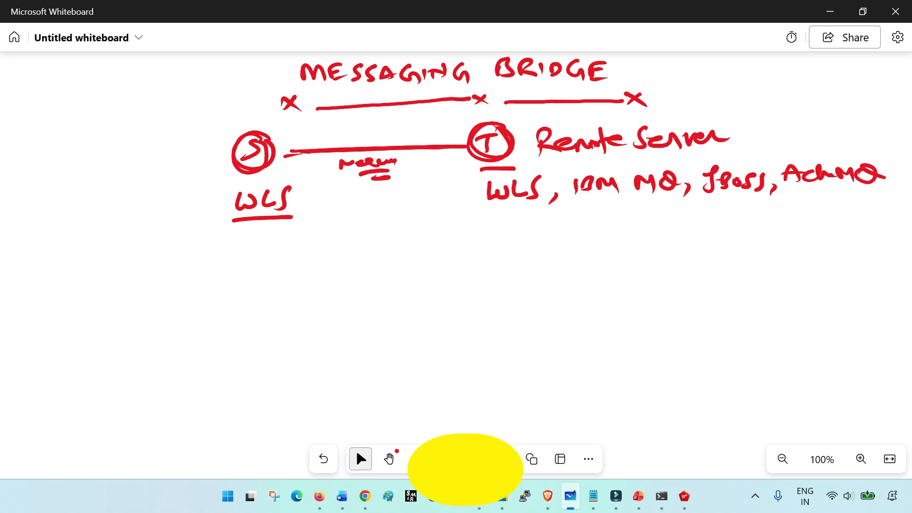
# - Write "Foreign Server" and "message Bridge" beside the title and group them with an opening curly brace
pyautogui.moveTo(62, 82)
pyautogui.mouseDown()
pyautogui.moveTo(51, 105)
pyautogui.moveTo(64, 90)
pyautogui.mouseUp()
pyautogui.moveTo(70, 87)
pyautogui.mouseDown()
pyautogui.moveTo(100, 82)
pyautogui.moveTo(109, 104)
pyautogui.mouseUp()
pyautogui.moveTo(124, 71); pyautogui.dragTo(119, 88)
pyautogui.moveTo(128, 80); pyautogui.dragTo(154, 70)
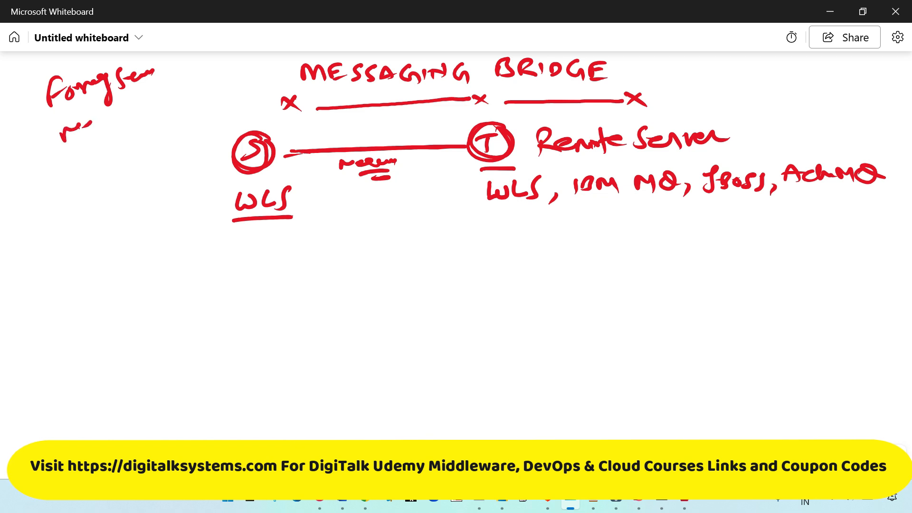
pyautogui.moveTo(126, 127); pyautogui.dragTo(141, 110)
pyautogui.moveTo(163, 93); pyautogui.dragTo(168, 103)
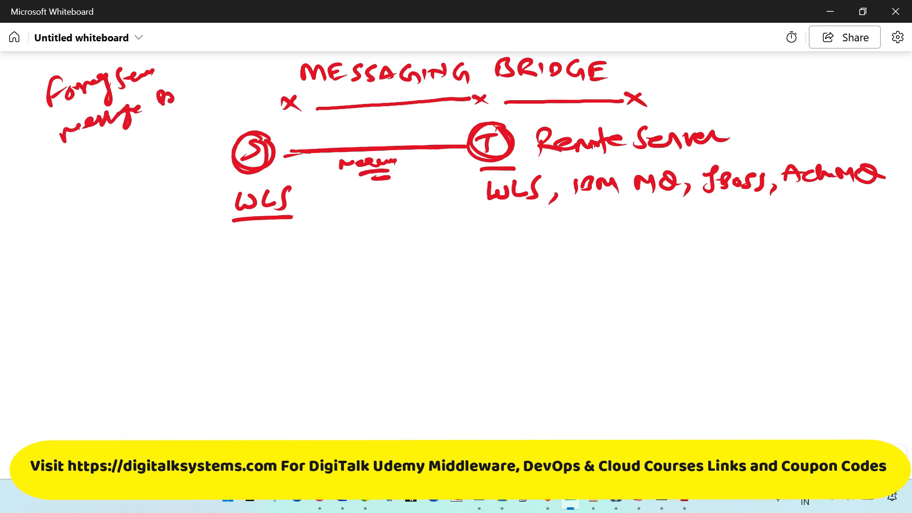
pyautogui.moveTo(29, 78); pyautogui.dragTo(56, 157)
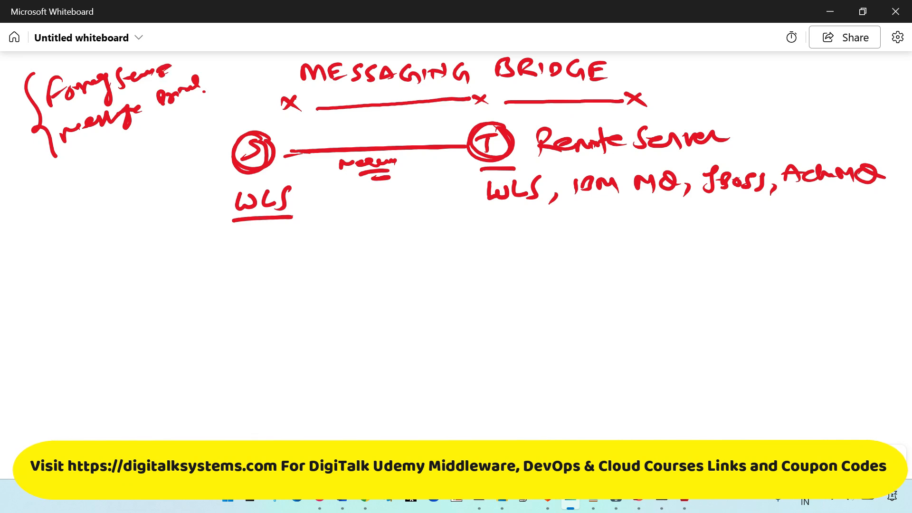
# - Draw a curved arrow from S to T, mark a crossed box midway on the connecting line, and cross out T
pyautogui.moveTo(264, 134)
pyautogui.mouseDown()
pyautogui.moveTo(271, 156)
pyautogui.moveTo(386, 114)
pyautogui.moveTo(469, 126)
pyautogui.moveTo(460, 133)
pyautogui.mouseUp()
pyautogui.moveTo(375, 145); pyautogui.dragTo(394, 147)
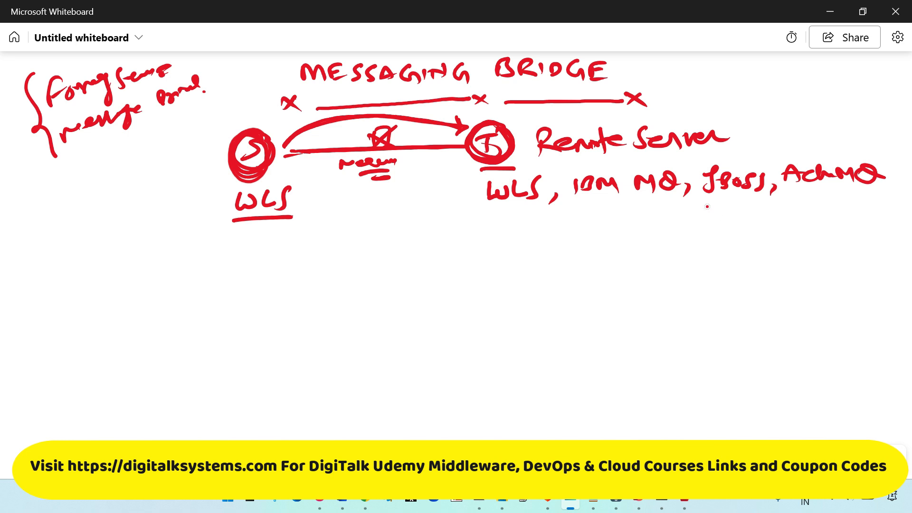
pyautogui.moveTo(508, 117); pyautogui.dragTo(464, 165)
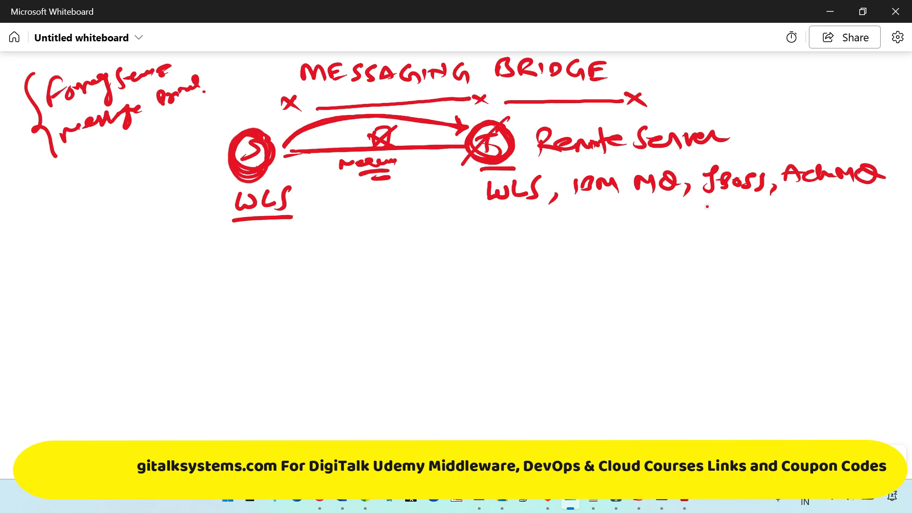
pyautogui.moveTo(475, 123); pyautogui.dragTo(507, 153)
# - Draw a stack of short message lines beside S and add a short note above the S circle
pyautogui.moveTo(301, 144); pyautogui.dragTo(321, 136)
pyautogui.moveTo(308, 149)
pyautogui.mouseDown()
pyautogui.moveTo(324, 142)
pyautogui.moveTo(327, 166)
pyautogui.mouseUp()
pyautogui.moveTo(311, 176)
pyautogui.mouseDown()
pyautogui.moveTo(327, 174)
pyautogui.moveTo(325, 182)
pyautogui.mouseUp()
pyautogui.moveTo(333, 179); pyautogui.dragTo(322, 133)
pyautogui.moveTo(215, 123)
pyautogui.mouseDown()
pyautogui.moveTo(206, 142)
pyautogui.moveTo(227, 122)
pyautogui.mouseUp()
pyautogui.moveTo(221, 124)
pyautogui.mouseDown()
pyautogui.moveTo(220, 138)
pyautogui.moveTo(250, 110)
pyautogui.mouseUp()
pyautogui.moveTo(256, 109)
pyautogui.mouseDown()
pyautogui.moveTo(252, 118)
pyautogui.moveTo(247, 100)
pyautogui.mouseUp()
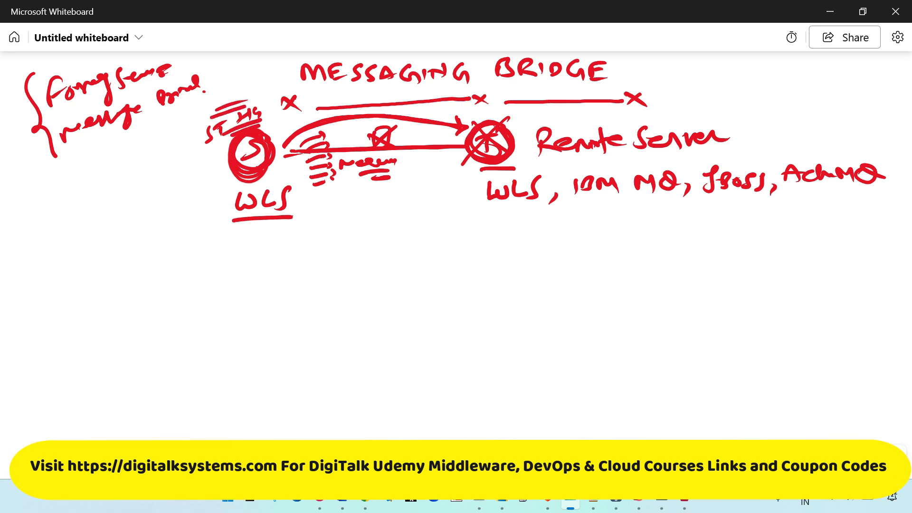
# - Emphasize the Foreign Server note, the title and the box between S and T with underlining, side dashes and shading
pyautogui.moveTo(60, 115); pyautogui.dragTo(147, 87)
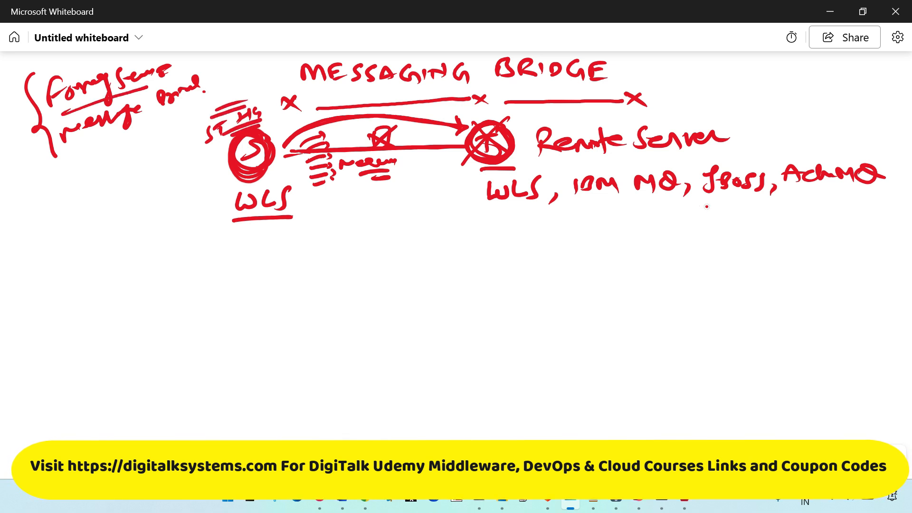
pyautogui.moveTo(378, 102); pyautogui.dragTo(457, 100)
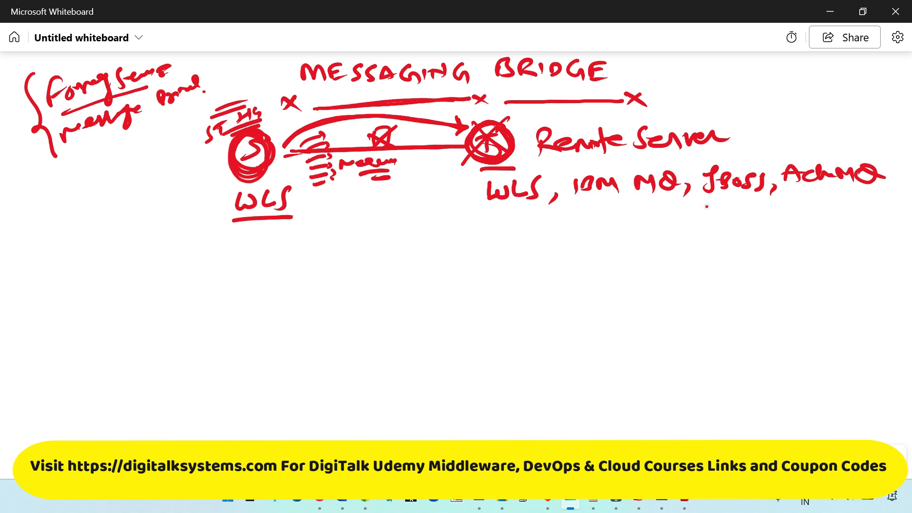
pyautogui.moveTo(369, 124); pyautogui.dragTo(395, 161)
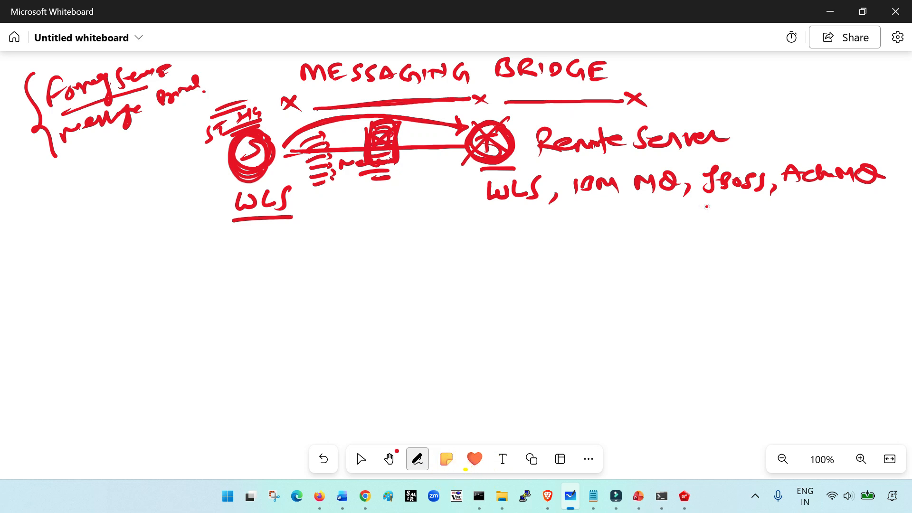
pyautogui.moveTo(259, 82); pyautogui.dragTo(288, 81)
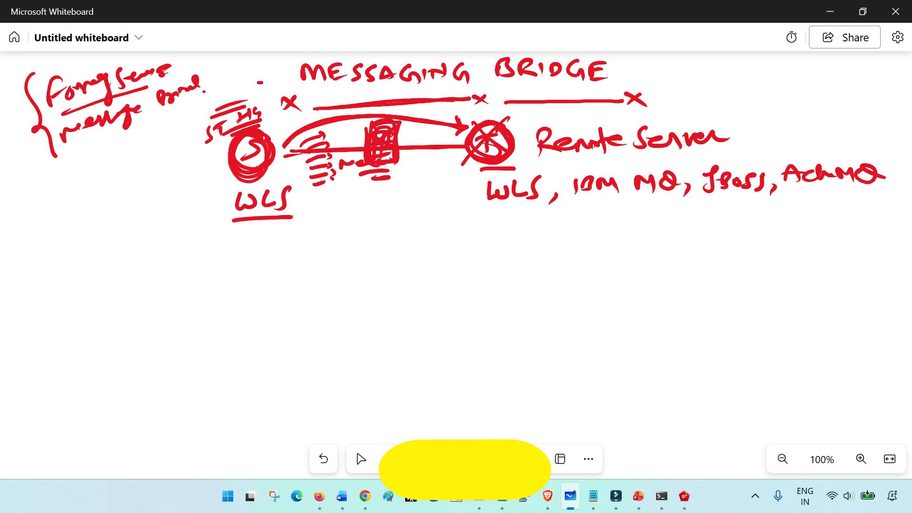
pyautogui.moveTo(620, 73); pyautogui.dragTo(652, 72)
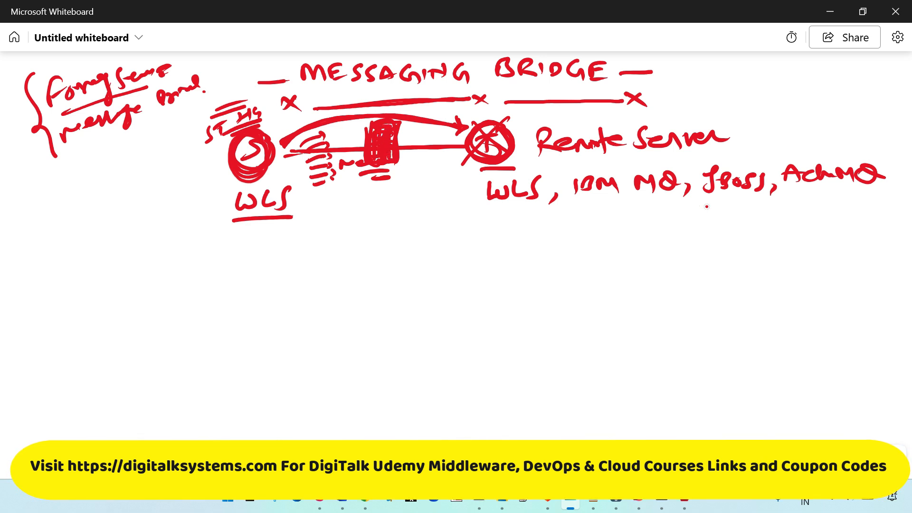
# - Draw curved arrows from S to the shaded box and from the box to T, with a crossed-out arrow below the latter
pyautogui.moveTo(389, 167)
pyautogui.mouseDown()
pyautogui.moveTo(406, 176)
pyautogui.moveTo(463, 159)
pyautogui.mouseUp()
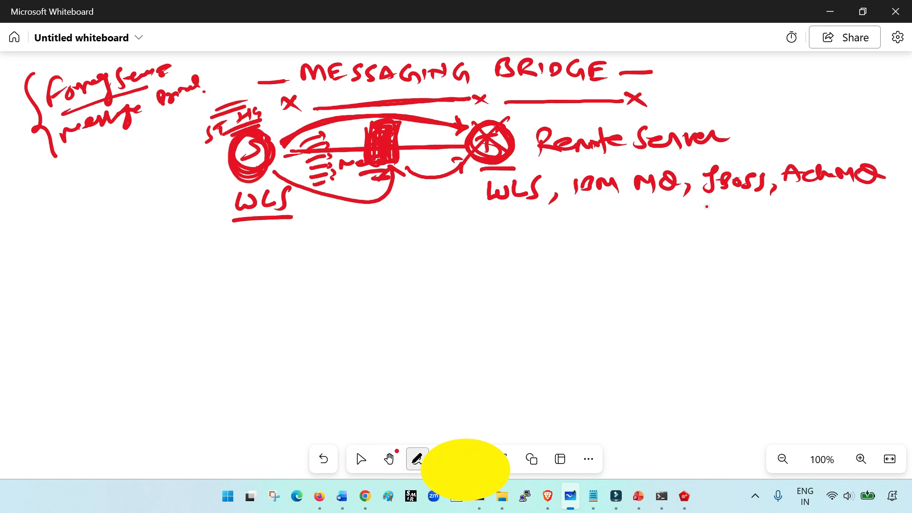
pyautogui.moveTo(475, 120)
pyautogui.mouseDown()
pyautogui.moveTo(514, 131)
pyautogui.moveTo(460, 151)
pyautogui.mouseUp()
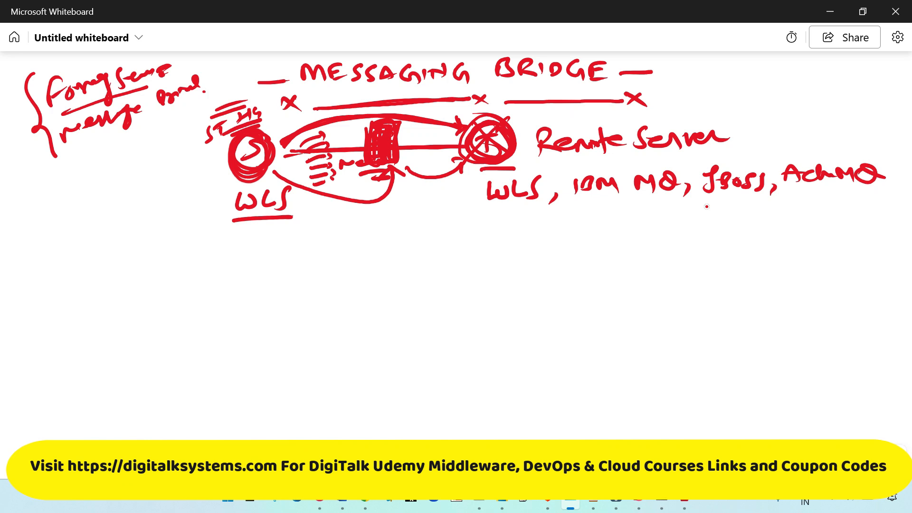
pyautogui.moveTo(240, 124)
pyautogui.mouseDown()
pyautogui.moveTo(227, 166)
pyautogui.moveTo(361, 204)
pyautogui.mouseUp()
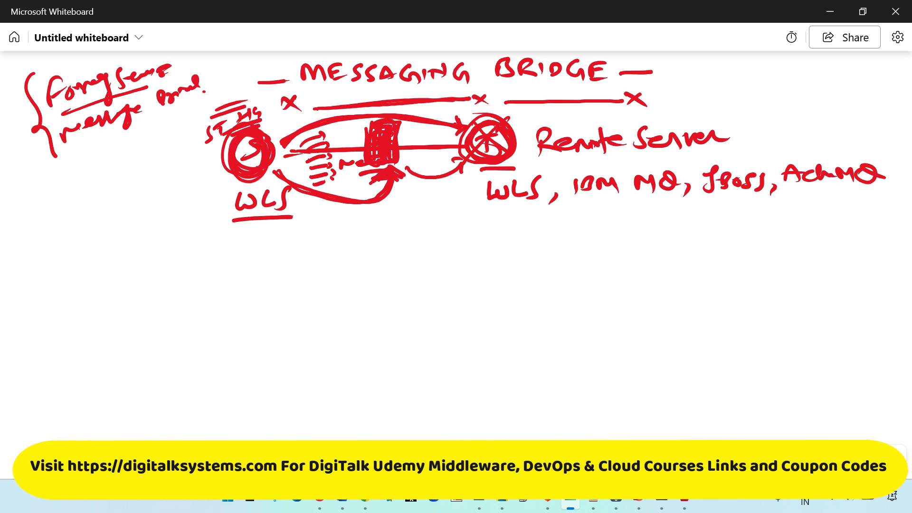
pyautogui.moveTo(447, 162); pyautogui.dragTo(462, 186)
pyautogui.moveTo(397, 189); pyautogui.dragTo(449, 192)
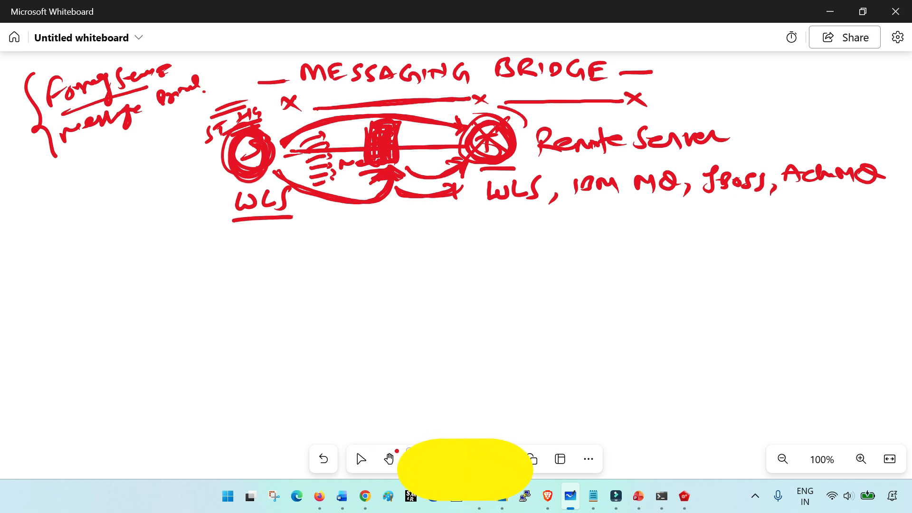
# - Draw large rings around T, S and the shaded box, and mark an X beside the title's opening dash
pyautogui.moveTo(521, 117); pyautogui.dragTo(515, 114)
pyautogui.moveTo(224, 99)
pyautogui.mouseDown()
pyautogui.moveTo(278, 180)
pyautogui.moveTo(266, 105)
pyautogui.mouseUp()
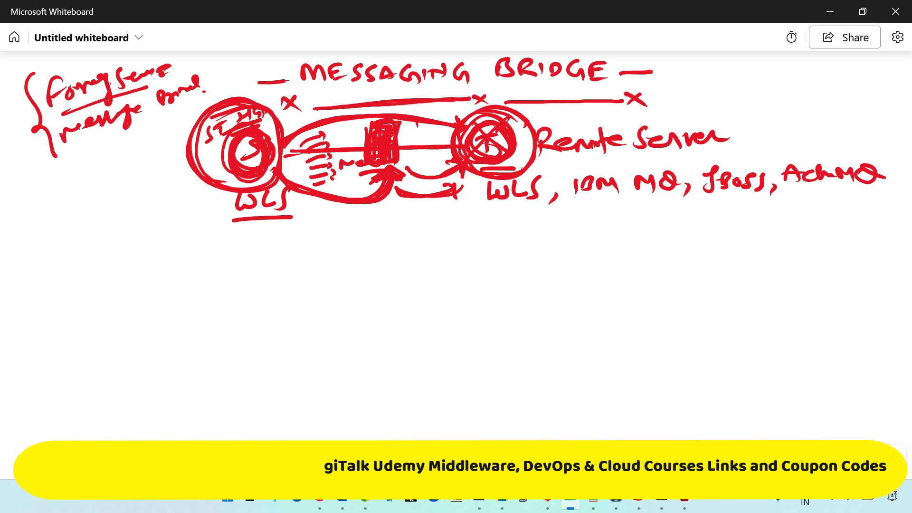
pyautogui.moveTo(227, 99)
pyautogui.mouseDown()
pyautogui.moveTo(238, 199)
pyautogui.moveTo(269, 110)
pyautogui.mouseUp()
pyautogui.moveTo(232, 69); pyautogui.dragTo(218, 88)
pyautogui.moveTo(216, 73); pyautogui.dragTo(241, 89)
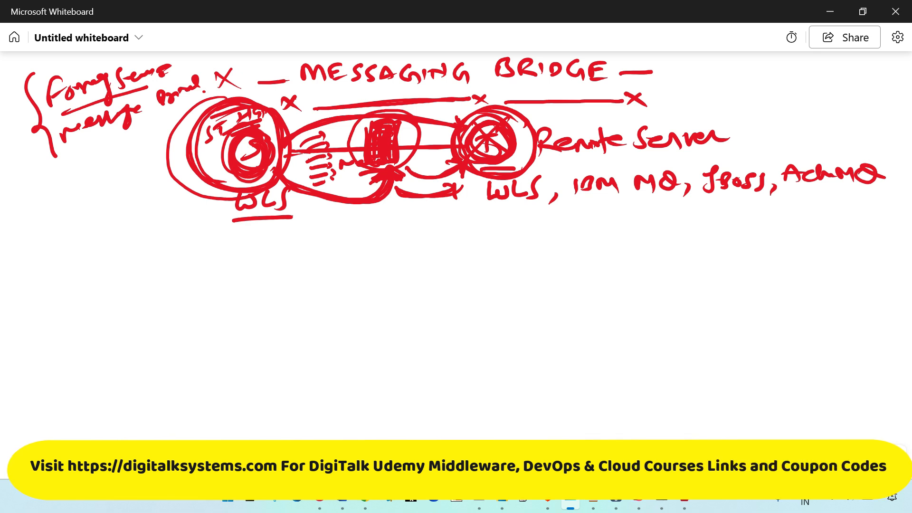
# - Set off the Foreign Server and message Bridge notes with a line above and slanted lines below
pyautogui.moveTo(6, 183); pyautogui.dragTo(139, 139)
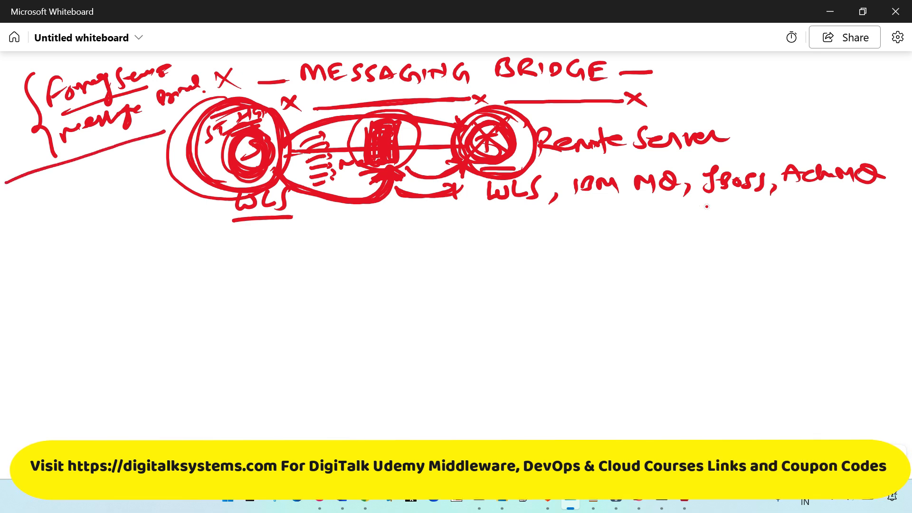
pyautogui.moveTo(33, 76); pyautogui.dragTo(103, 53)
pyautogui.moveTo(72, 150); pyautogui.dragTo(152, 126)
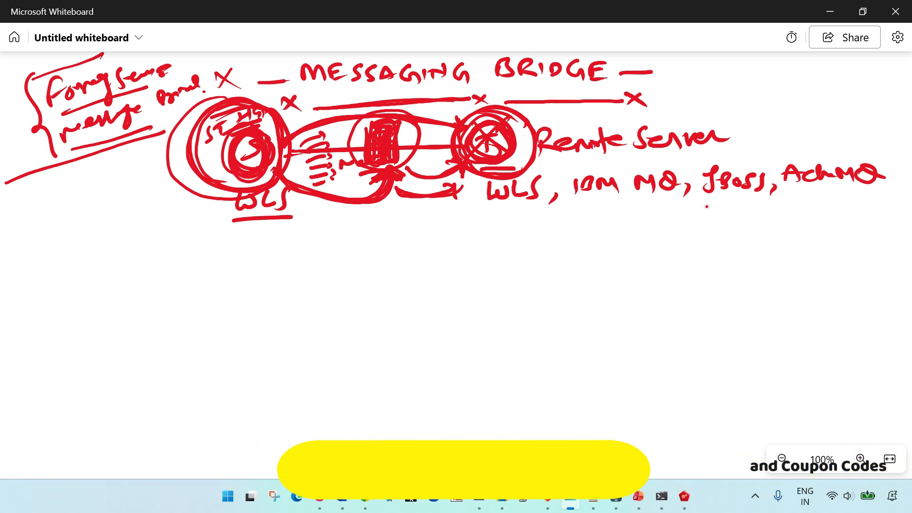
# - Draw a curved arrow from WLS to the target server list, brace the list, and span a wide bracket beneath the diagram
pyautogui.moveTo(287, 214); pyautogui.dragTo(496, 204)
pyautogui.moveTo(484, 215); pyautogui.dragTo(834, 203)
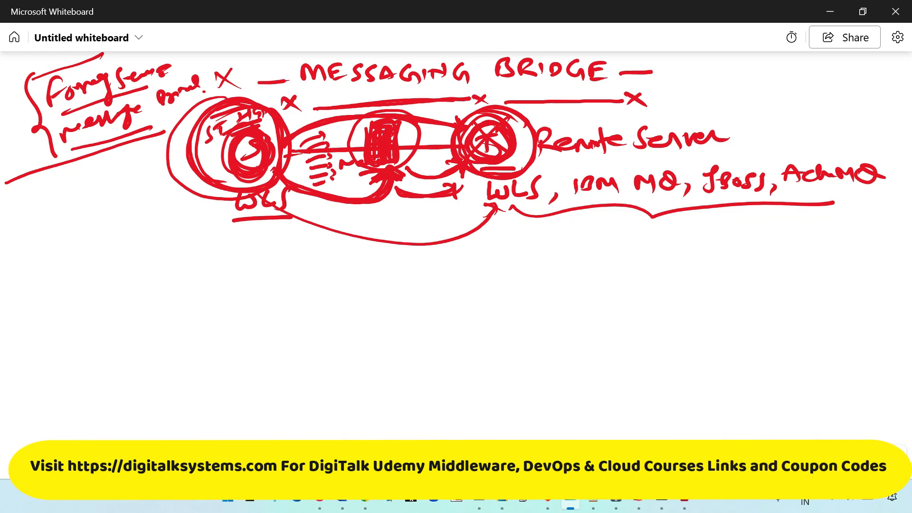
pyautogui.moveTo(98, 186)
pyautogui.mouseDown()
pyautogui.moveTo(261, 229)
pyautogui.moveTo(807, 245)
pyautogui.moveTo(842, 208)
pyautogui.mouseUp()
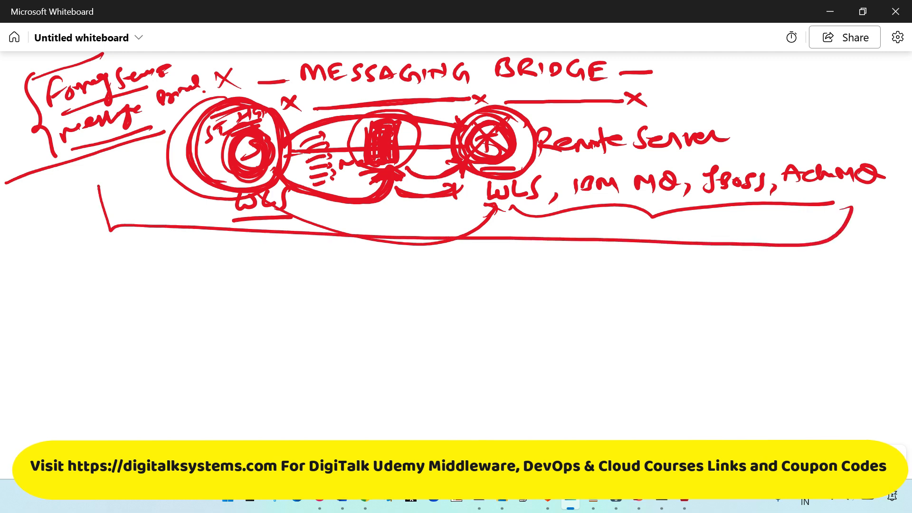
# - Write "M.S" with a double underline below the start of the wide bracket
pyautogui.moveTo(75, 251); pyautogui.dragTo(91, 273)
pyautogui.moveTo(105, 239); pyautogui.dragTo(103, 270)
pyautogui.moveTo(49, 291)
pyautogui.mouseDown()
pyautogui.moveTo(120, 275)
pyautogui.moveTo(127, 284)
pyautogui.mouseUp()
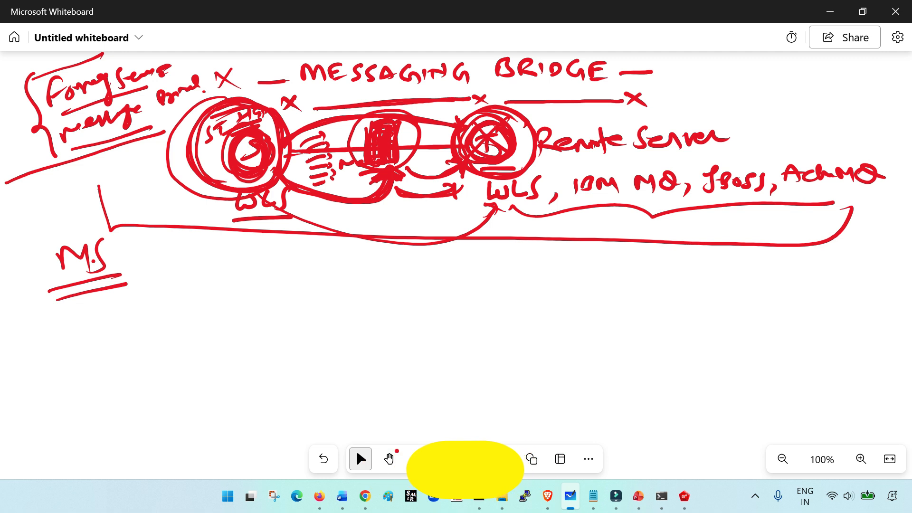
# - Draw a second diagram linking circled S (WLS) to circled T (MQ), with braces under both labels and an arrow from MQ to WLS
pyautogui.click(417, 458)
pyautogui.moveTo(258, 253)
pyautogui.mouseDown()
pyautogui.moveTo(242, 267)
pyautogui.moveTo(260, 248)
pyautogui.moveTo(409, 267)
pyautogui.moveTo(426, 252)
pyautogui.moveTo(409, 246)
pyautogui.mouseUp()
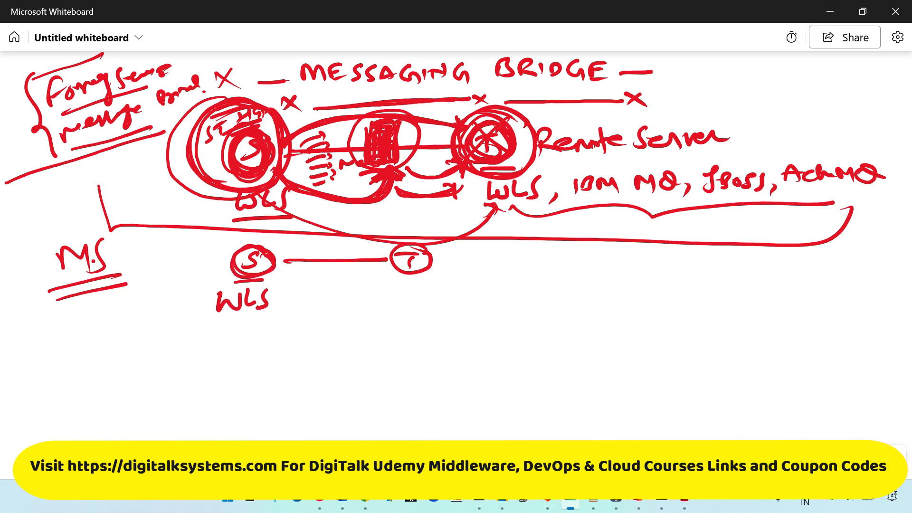
pyautogui.moveTo(400, 294); pyautogui.dragTo(449, 290)
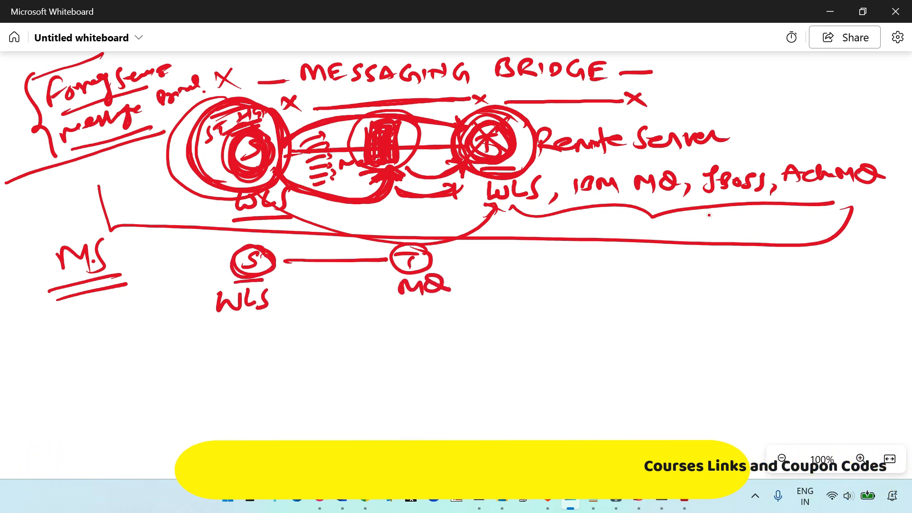
pyautogui.moveTo(394, 302)
pyautogui.mouseDown()
pyautogui.moveTo(428, 308)
pyautogui.moveTo(462, 295)
pyautogui.mouseUp()
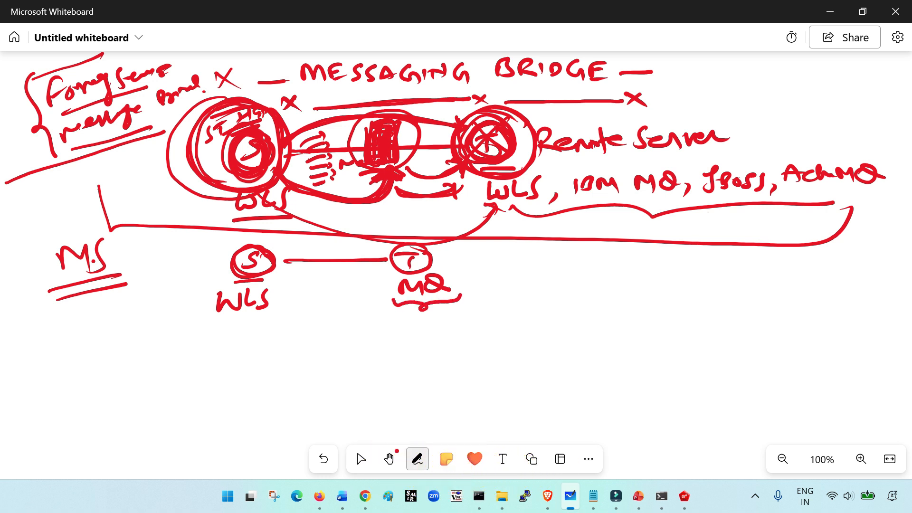
pyautogui.moveTo(306, 292)
pyautogui.mouseDown()
pyautogui.moveTo(386, 294)
pyautogui.moveTo(316, 297)
pyautogui.mouseUp()
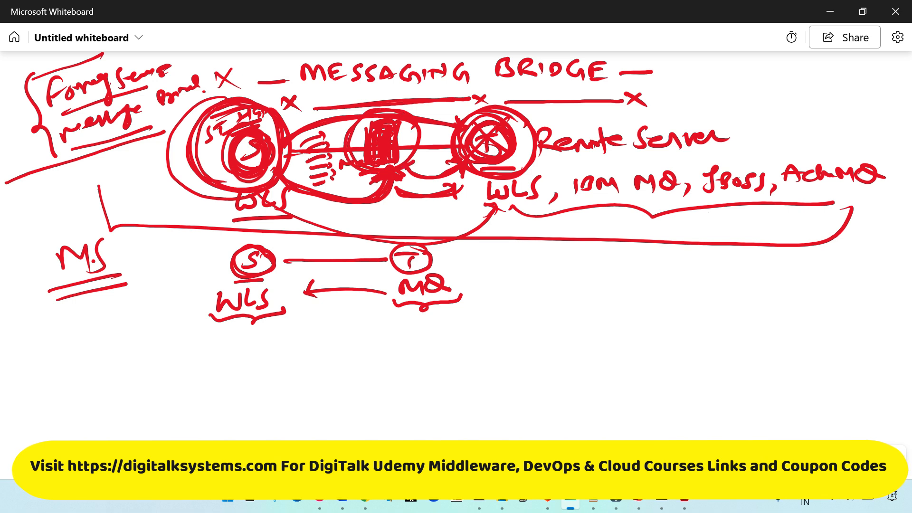
# - Thicken the ring around the shaded box between S and T in the upper diagram
pyautogui.moveTo(354, 114); pyautogui.dragTo(415, 132)
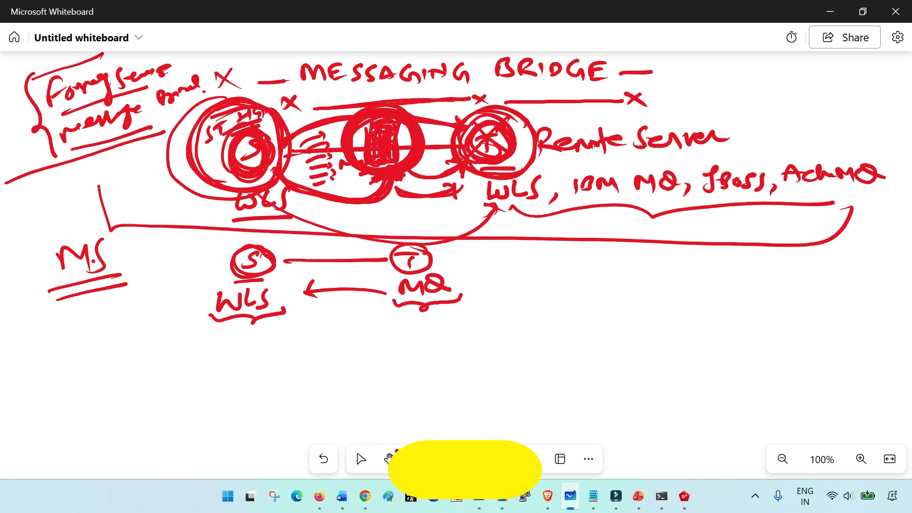
pyautogui.moveTo(376, 108); pyautogui.dragTo(350, 118)
pyautogui.click(361, 459)
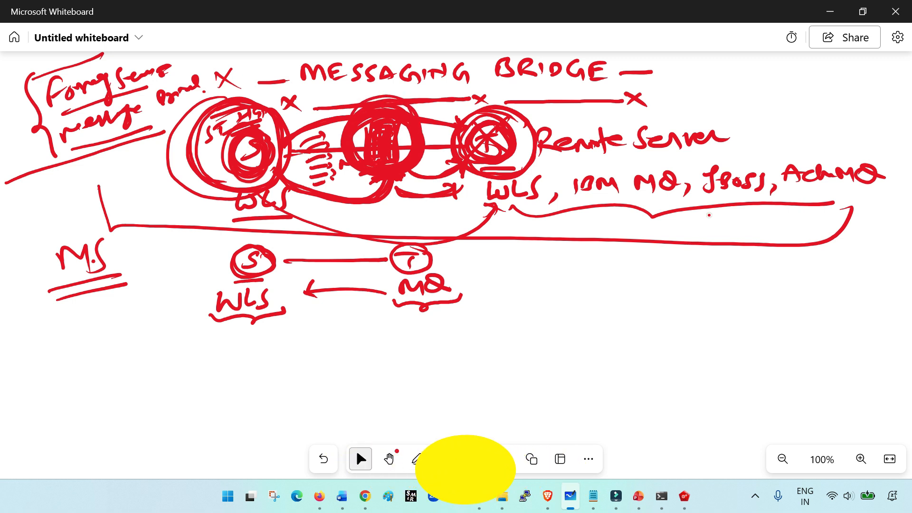
# - Write "→ Queue" beneath the second diagram, thicken its S circle, and point a down arrow at the word
pyautogui.moveTo(223, 344); pyautogui.dragTo(264, 341)
pyautogui.moveTo(254, 335)
pyautogui.mouseDown()
pyautogui.moveTo(249, 352)
pyautogui.moveTo(288, 354)
pyautogui.moveTo(289, 334)
pyautogui.mouseUp()
pyautogui.moveTo(284, 335); pyautogui.dragTo(309, 355)
pyautogui.moveTo(307, 342); pyautogui.dragTo(379, 350)
pyautogui.moveTo(268, 250)
pyautogui.mouseDown()
pyautogui.moveTo(259, 278)
pyautogui.moveTo(268, 276)
pyautogui.mouseUp()
pyautogui.moveTo(326, 309); pyautogui.dragTo(327, 325)
pyautogui.moveTo(320, 319)
pyautogui.mouseDown()
pyautogui.moveTo(333, 317)
pyautogui.moveTo(325, 324)
pyautogui.mouseUp()
pyautogui.moveTo(315, 317); pyautogui.dragTo(326, 325)
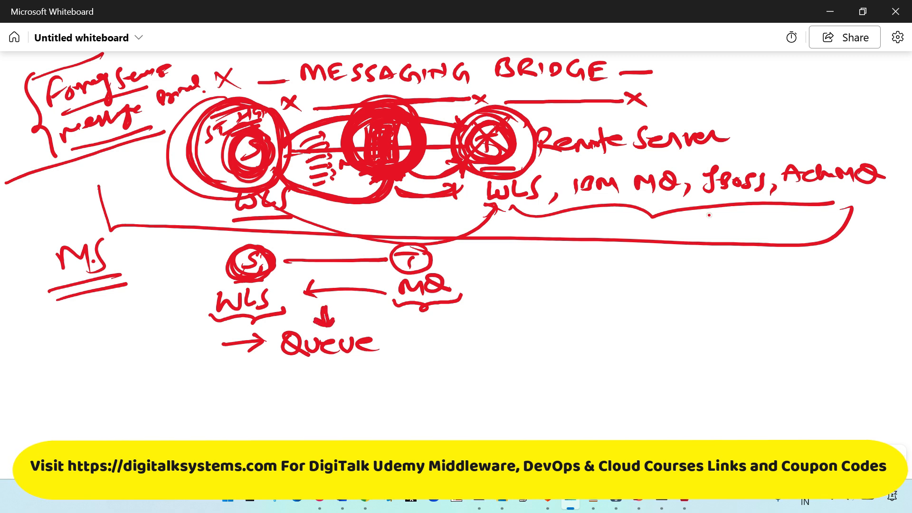
# - Write the bracketed list "JMS Server | PS | JM | SD | CF | Queue" beside the word Queue
pyautogui.moveTo(428, 323)
pyautogui.mouseDown()
pyautogui.moveTo(398, 325)
pyautogui.moveTo(419, 367)
pyautogui.moveTo(428, 332)
pyautogui.moveTo(417, 354)
pyautogui.moveTo(465, 353)
pyautogui.mouseUp()
pyautogui.moveTo(477, 345); pyautogui.dragTo(494, 345)
pyautogui.moveTo(496, 352)
pyautogui.mouseDown()
pyautogui.moveTo(506, 340)
pyautogui.moveTo(528, 346)
pyautogui.mouseUp()
pyautogui.moveTo(535, 326)
pyautogui.mouseDown()
pyautogui.moveTo(536, 363)
pyautogui.moveTo(546, 346)
pyautogui.mouseUp()
pyautogui.moveTo(560, 332)
pyautogui.mouseDown()
pyautogui.moveTo(546, 342)
pyautogui.moveTo(573, 353)
pyautogui.moveTo(591, 332)
pyautogui.moveTo(613, 334)
pyautogui.moveTo(628, 354)
pyautogui.moveTo(652, 327)
pyautogui.moveTo(678, 357)
pyautogui.mouseUp()
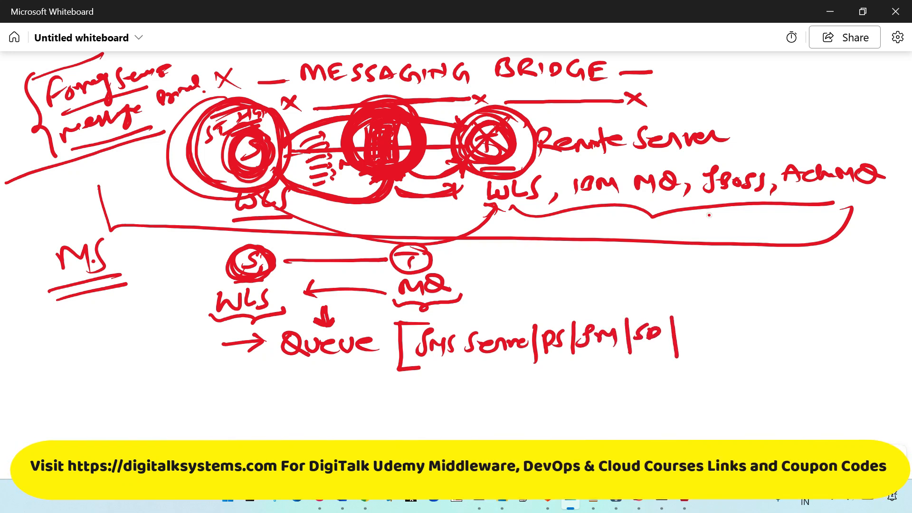
pyautogui.moveTo(694, 323)
pyautogui.mouseDown()
pyautogui.moveTo(690, 342)
pyautogui.moveTo(698, 336)
pyautogui.mouseUp()
pyautogui.moveTo(702, 325); pyautogui.dragTo(717, 321)
pyautogui.moveTo(702, 331)
pyautogui.mouseDown()
pyautogui.moveTo(711, 329)
pyautogui.moveTo(724, 352)
pyautogui.mouseUp()
pyautogui.moveTo(741, 321)
pyautogui.mouseDown()
pyautogui.moveTo(735, 339)
pyautogui.moveTo(776, 322)
pyautogui.moveTo(767, 349)
pyautogui.mouseUp()
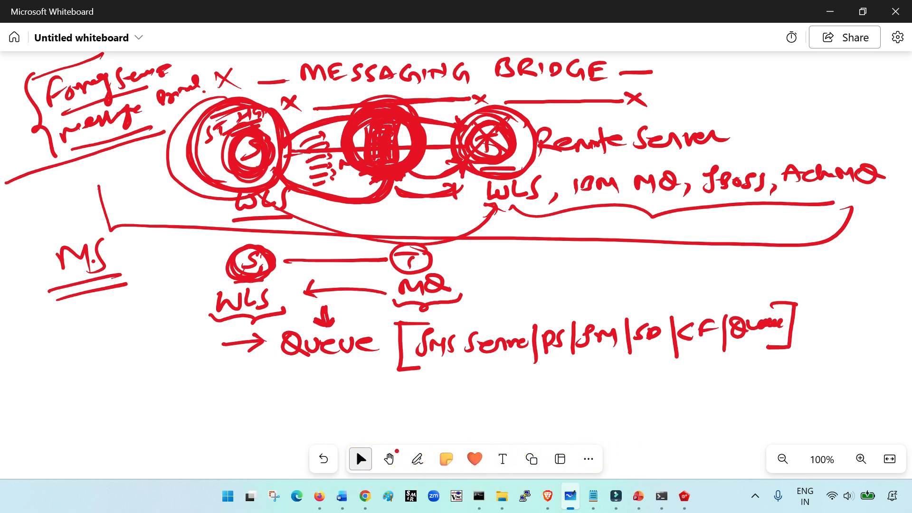
# - Box in the bracketed list, dot the start of the Queue arrow, and draw an arrow from the upper shaded box to the list
pyautogui.click(417, 459)
pyautogui.moveTo(420, 363); pyautogui.dragTo(759, 350)
pyautogui.moveTo(411, 320); pyautogui.dragTo(770, 303)
pyautogui.moveTo(221, 344); pyautogui.dragTo(214, 341)
pyautogui.moveTo(416, 165)
pyautogui.mouseDown()
pyautogui.moveTo(484, 312)
pyautogui.moveTo(494, 297)
pyautogui.mouseUp()
# - Number the Queue line with a circled 1 and add line 2, "JMS Bridge destination", branching into 1 S and 2 T
pyautogui.click(361, 459)
pyautogui.click(418, 459)
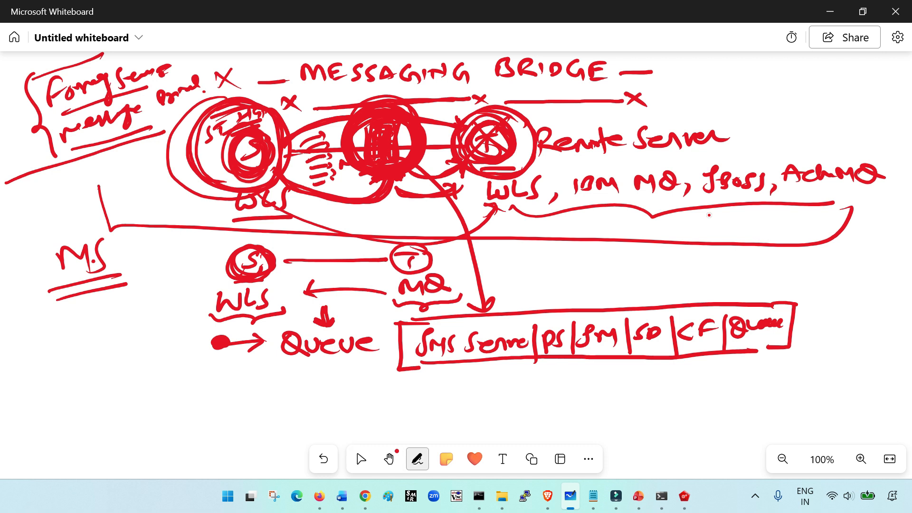
pyautogui.moveTo(176, 332); pyautogui.dragTo(175, 342)
pyautogui.moveTo(182, 328); pyautogui.dragTo(172, 326)
pyautogui.moveTo(172, 392)
pyautogui.mouseDown()
pyautogui.moveTo(190, 403)
pyautogui.moveTo(173, 387)
pyautogui.moveTo(349, 395)
pyautogui.moveTo(401, 375)
pyautogui.moveTo(446, 389)
pyautogui.moveTo(471, 376)
pyautogui.moveTo(550, 409)
pyautogui.mouseUp()
pyautogui.moveTo(566, 371)
pyautogui.mouseDown()
pyautogui.moveTo(568, 381)
pyautogui.moveTo(570, 366)
pyautogui.mouseUp()
pyautogui.moveTo(558, 404); pyautogui.dragTo(577, 409)
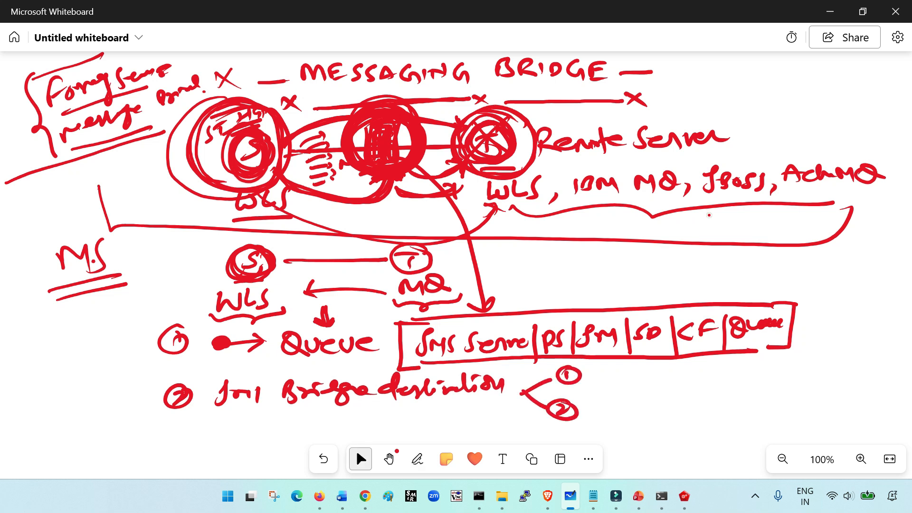
pyautogui.moveTo(570, 365)
pyautogui.mouseDown()
pyautogui.moveTo(555, 376)
pyautogui.moveTo(573, 365)
pyautogui.moveTo(593, 384)
pyautogui.moveTo(590, 421)
pyautogui.mouseUp()
pyautogui.moveTo(578, 405); pyautogui.dragTo(599, 403)
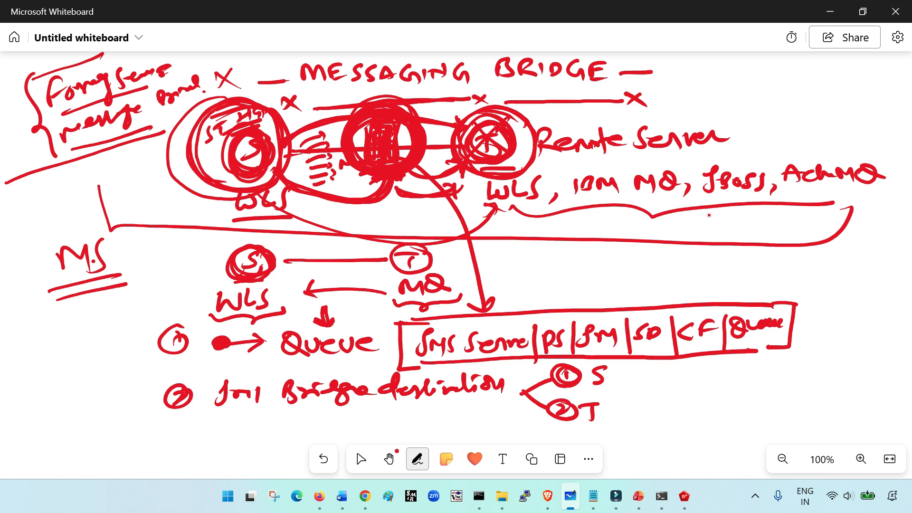
# - Draw a small diagram beside the branches with circled S and circled T linked through a box
pyautogui.click(356, 451)
pyautogui.click(417, 459)
pyautogui.moveTo(722, 375)
pyautogui.mouseDown()
pyautogui.moveTo(703, 396)
pyautogui.moveTo(727, 373)
pyautogui.moveTo(842, 380)
pyautogui.mouseUp()
pyautogui.moveTo(854, 369)
pyautogui.mouseDown()
pyautogui.moveTo(855, 389)
pyautogui.moveTo(870, 365)
pyautogui.mouseUp()
pyautogui.moveTo(858, 361)
pyautogui.mouseDown()
pyautogui.moveTo(838, 384)
pyautogui.moveTo(877, 375)
pyautogui.mouseUp()
pyautogui.moveTo(776, 366); pyautogui.dragTo(775, 405)
pyautogui.moveTo(777, 368)
pyautogui.mouseDown()
pyautogui.moveTo(806, 366)
pyautogui.moveTo(774, 405)
pyautogui.mouseUp()
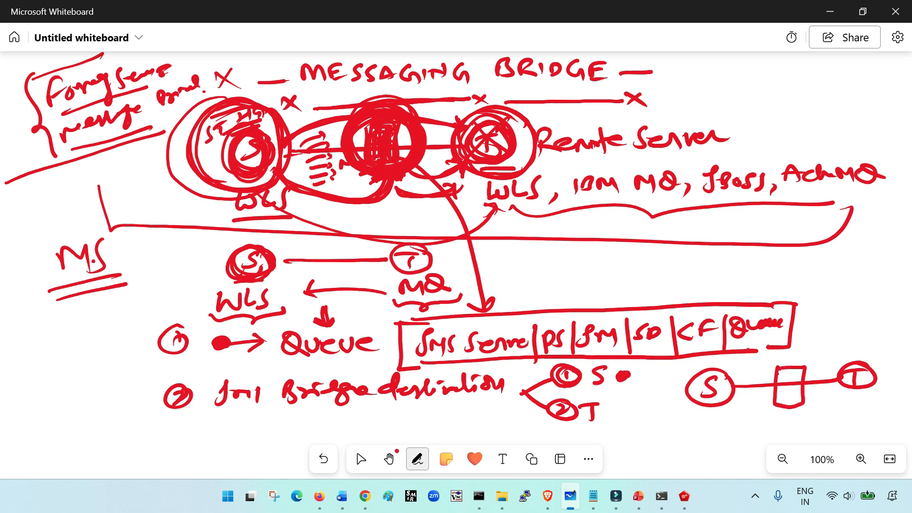
# - Shade the small diagram's box and draw curved arrows to branch T from branch S and from the box
pyautogui.moveTo(624, 376)
pyautogui.mouseDown()
pyautogui.moveTo(633, 411)
pyautogui.moveTo(602, 412)
pyautogui.moveTo(613, 424)
pyautogui.mouseUp()
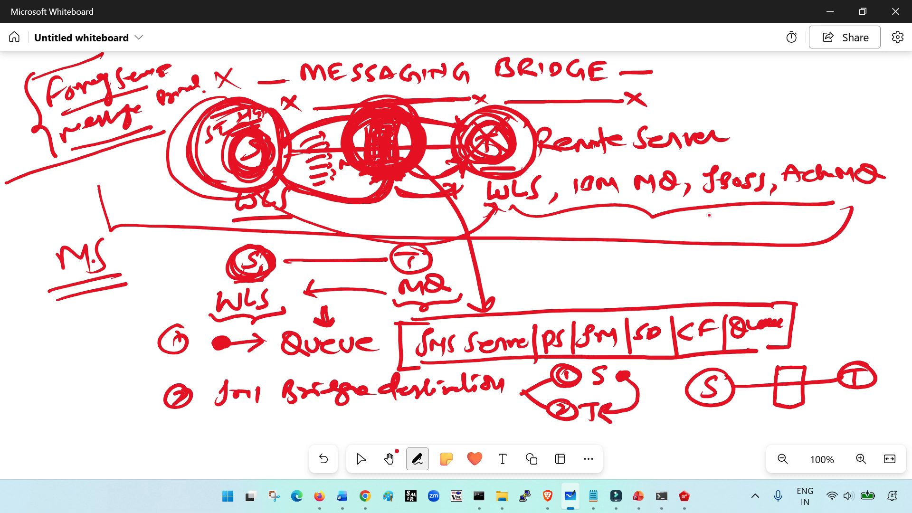
pyautogui.moveTo(784, 371)
pyautogui.mouseDown()
pyautogui.moveTo(796, 380)
pyautogui.moveTo(780, 390)
pyautogui.moveTo(798, 400)
pyautogui.mouseUp()
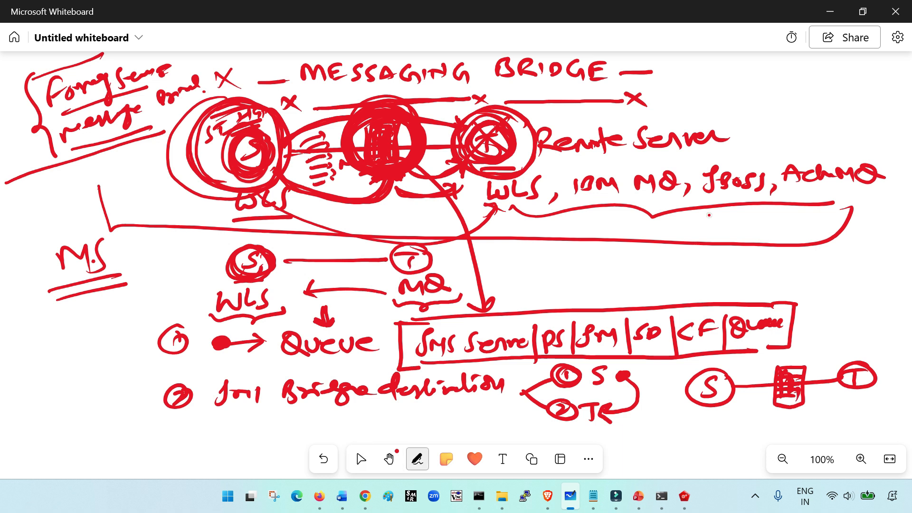
pyautogui.moveTo(803, 364)
pyautogui.mouseDown()
pyautogui.moveTo(766, 404)
pyautogui.moveTo(808, 370)
pyautogui.mouseUp()
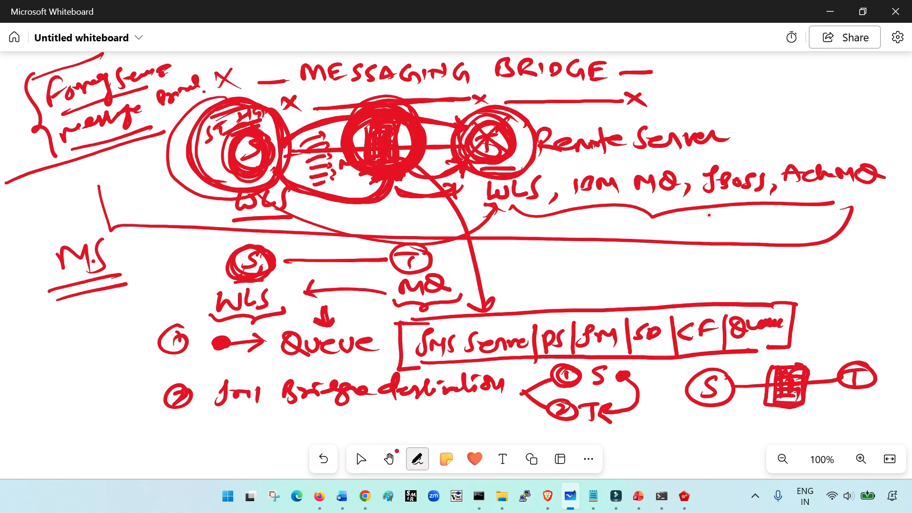
pyautogui.moveTo(764, 403); pyautogui.dragTo(623, 433)
pyautogui.click(360, 459)
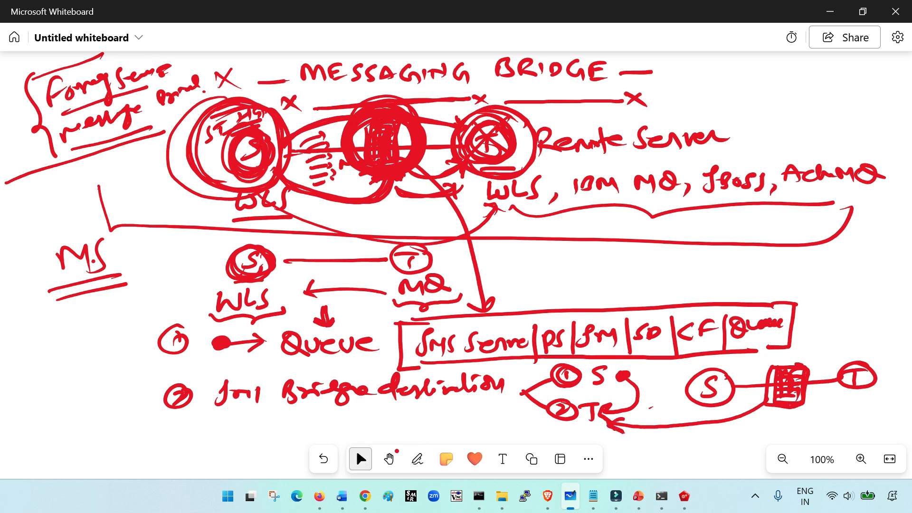
# - Underline the circled 2 and "JMS Bridge destination", and thicken the S of its first branch
pyautogui.click(417, 459)
pyautogui.moveTo(167, 419); pyautogui.dragTo(266, 411)
pyautogui.moveTo(288, 410)
pyautogui.mouseDown()
pyautogui.moveTo(491, 406)
pyautogui.moveTo(551, 378)
pyautogui.mouseUp()
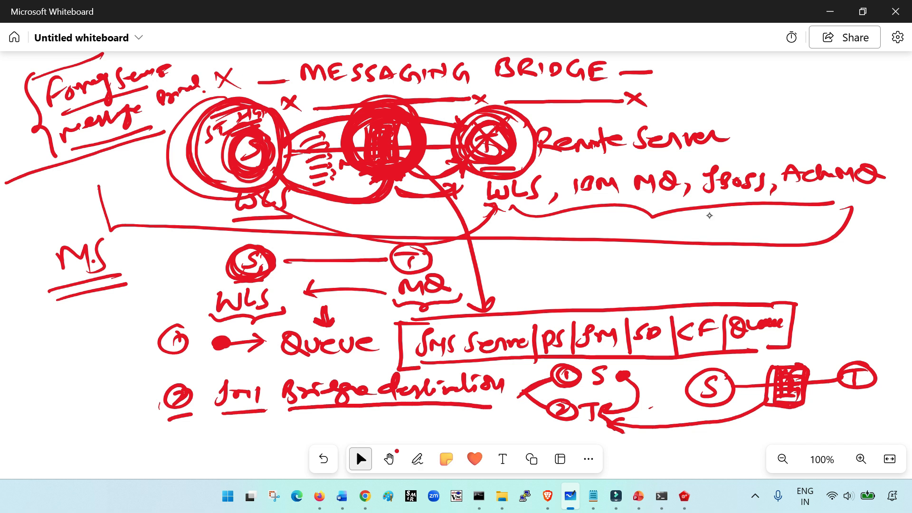
pyautogui.moveTo(605, 367); pyautogui.dragTo(591, 382)
# - Add line 3, "Bridge –" with circled S linked to circled T, and ring the two branches of line 2
pyautogui.moveTo(176, 432); pyautogui.dragTo(178, 449)
pyautogui.moveTo(187, 427)
pyautogui.mouseDown()
pyautogui.moveTo(161, 454)
pyautogui.moveTo(189, 430)
pyautogui.mouseUp()
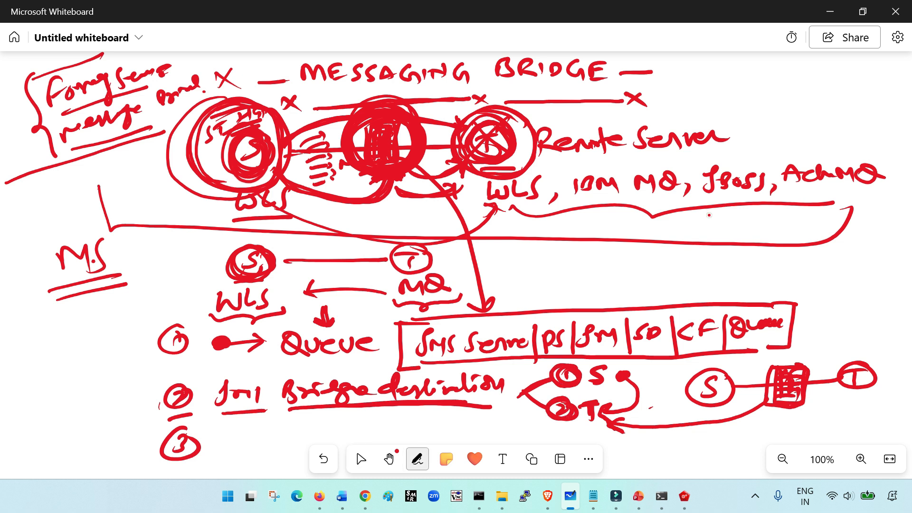
pyautogui.moveTo(229, 431); pyautogui.dragTo(342, 423)
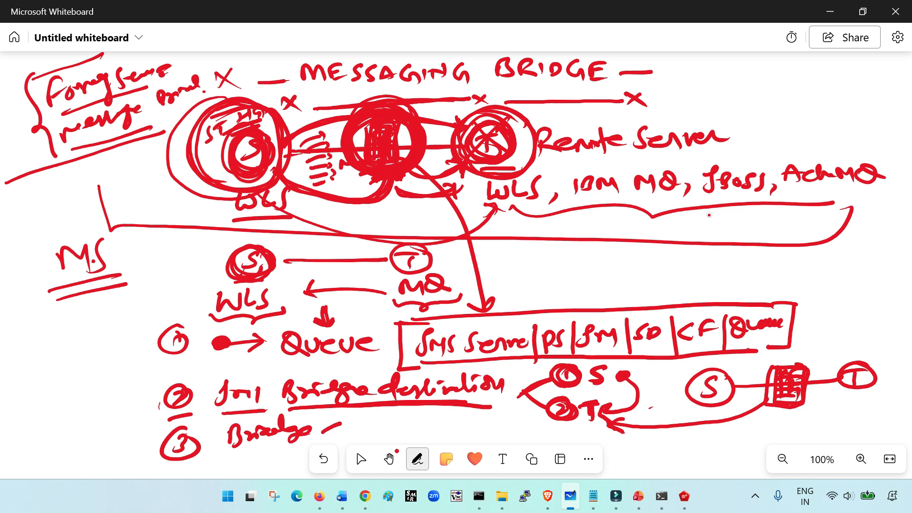
pyautogui.moveTo(617, 356)
pyautogui.mouseDown()
pyautogui.moveTo(541, 375)
pyautogui.moveTo(617, 366)
pyautogui.moveTo(542, 426)
pyautogui.mouseUp()
pyautogui.moveTo(382, 413)
pyautogui.mouseDown()
pyautogui.moveTo(370, 430)
pyautogui.moveTo(393, 414)
pyautogui.moveTo(449, 437)
pyautogui.moveTo(444, 414)
pyautogui.moveTo(471, 415)
pyautogui.mouseUp()
pyautogui.moveTo(444, 419); pyautogui.dragTo(463, 419)
pyautogui.moveTo(454, 419); pyautogui.dragTo(453, 434)
pyautogui.moveTo(390, 410)
pyautogui.mouseDown()
pyautogui.moveTo(368, 435)
pyautogui.moveTo(394, 419)
pyautogui.mouseUp()
pyautogui.moveTo(473, 415)
pyautogui.mouseDown()
pyautogui.moveTo(437, 430)
pyautogui.moveTo(468, 414)
pyautogui.mouseUp()
# - Tick lines 1, 2 and 3 and draw a thickened opening brace in front of them
pyautogui.moveTo(134, 449)
pyautogui.mouseDown()
pyautogui.moveTo(141, 459)
pyautogui.moveTo(158, 443)
pyautogui.mouseUp()
pyautogui.moveTo(137, 407)
pyautogui.mouseDown()
pyautogui.moveTo(143, 417)
pyautogui.moveTo(165, 400)
pyautogui.mouseUp()
pyautogui.moveTo(150, 364); pyautogui.dragTo(182, 358)
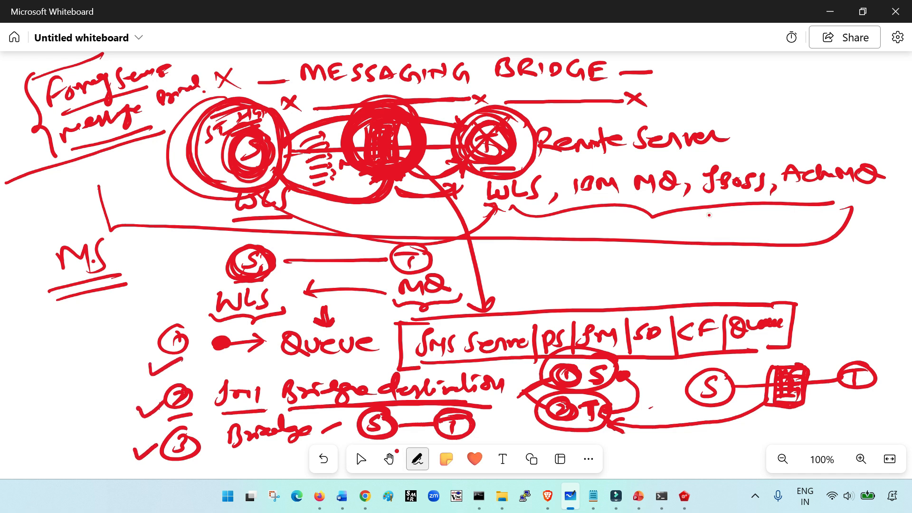
pyautogui.moveTo(146, 324)
pyautogui.mouseDown()
pyautogui.moveTo(127, 330)
pyautogui.moveTo(130, 462)
pyautogui.mouseUp()
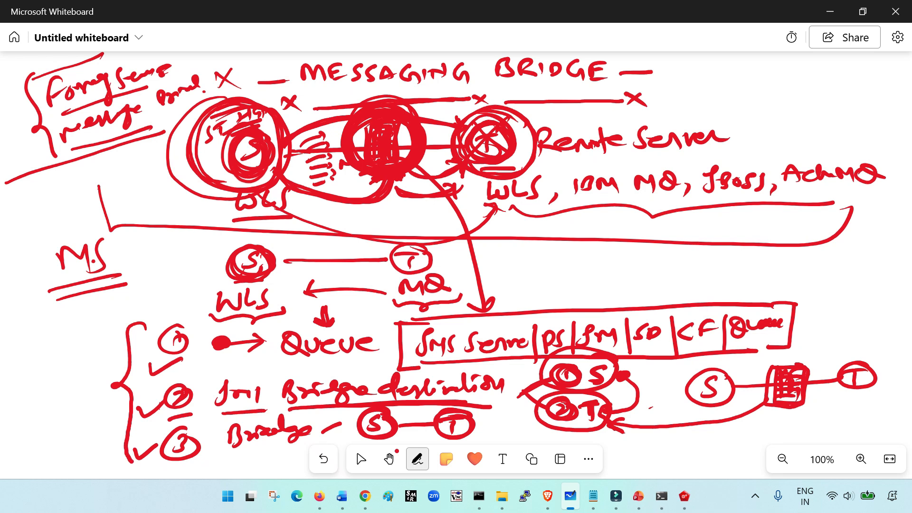
pyautogui.moveTo(144, 326)
pyautogui.mouseDown()
pyautogui.moveTo(115, 389)
pyautogui.moveTo(137, 469)
pyautogui.moveTo(148, 468)
pyautogui.mouseUp()
pyautogui.press('Escape')
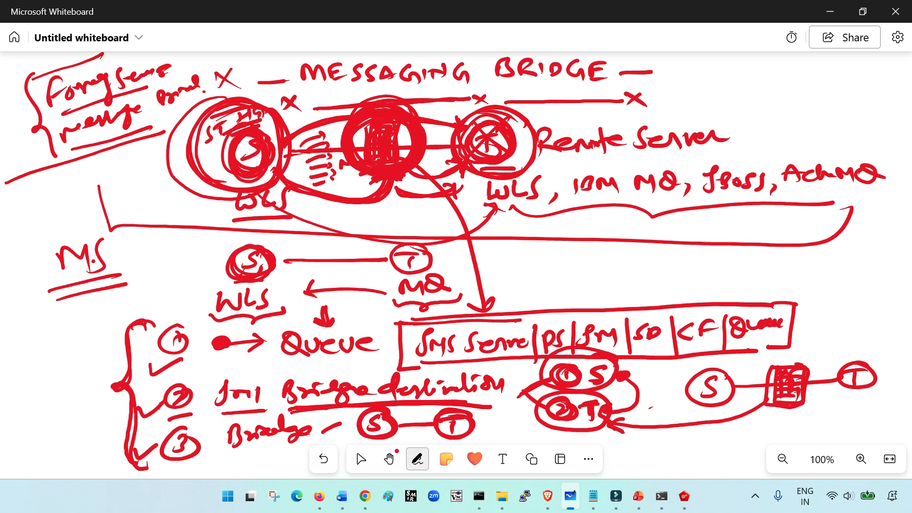
# - Write "Adaptores" with braces and underlines below M.S, and draw a tall closing brace along the drawing's right edge
pyautogui.moveTo(22, 344)
pyautogui.mouseDown()
pyautogui.moveTo(52, 341)
pyautogui.moveTo(147, 284)
pyautogui.mouseUp()
pyautogui.moveTo(125, 313); pyautogui.dragTo(154, 291)
pyautogui.moveTo(42, 360); pyautogui.dragTo(124, 329)
pyautogui.moveTo(55, 369); pyautogui.dragTo(106, 348)
pyautogui.moveTo(10, 330)
pyautogui.mouseDown()
pyautogui.moveTo(126, 278)
pyautogui.moveTo(164, 276)
pyautogui.moveTo(179, 295)
pyautogui.moveTo(7, 366)
pyautogui.moveTo(95, 351)
pyautogui.moveTo(108, 338)
pyautogui.mouseUp()
pyautogui.moveTo(15, 321); pyautogui.dragTo(149, 267)
pyautogui.moveTo(62, 345); pyautogui.dragTo(142, 315)
pyautogui.moveTo(92, 337)
pyautogui.mouseDown()
pyautogui.moveTo(157, 313)
pyautogui.moveTo(126, 333)
pyautogui.mouseUp()
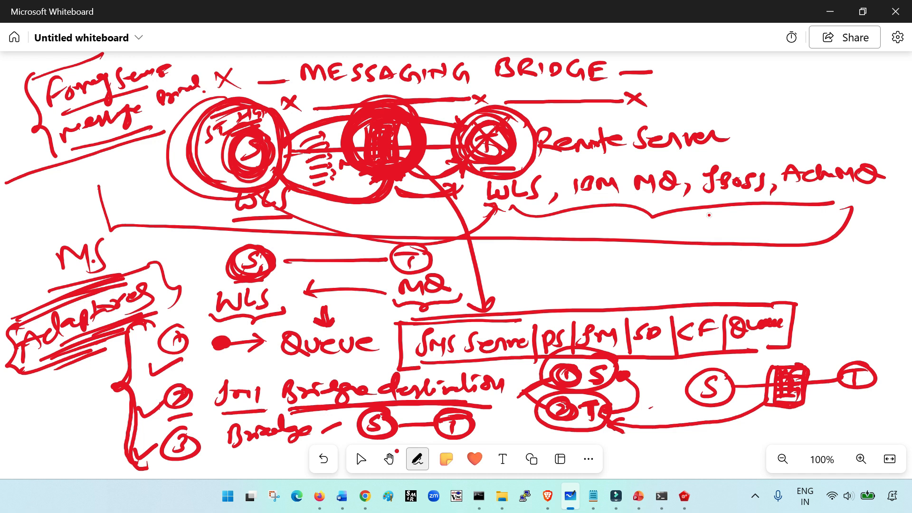
pyautogui.moveTo(847, 72); pyautogui.dragTo(841, 400)
pyautogui.click(362, 459)
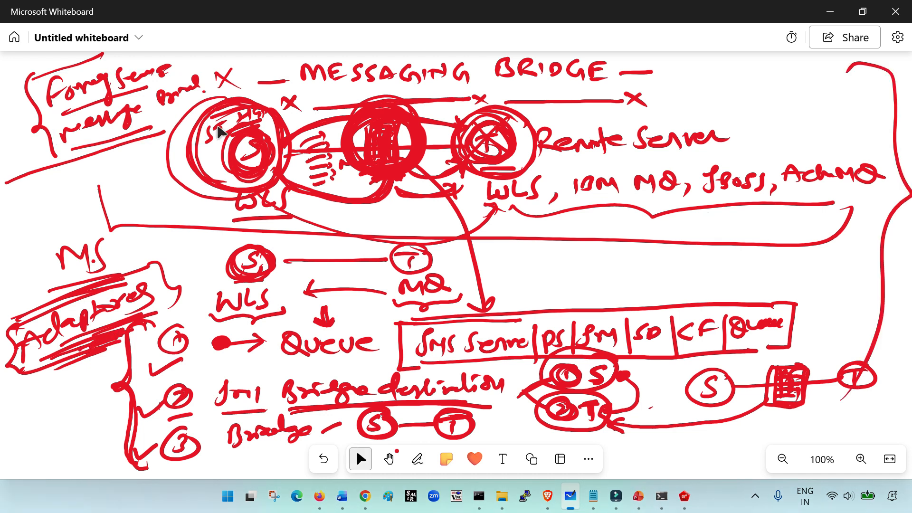
# - Switch to WebLogic Remote Console and open the domain's File Stores under Services
pyautogui.click(683, 497)
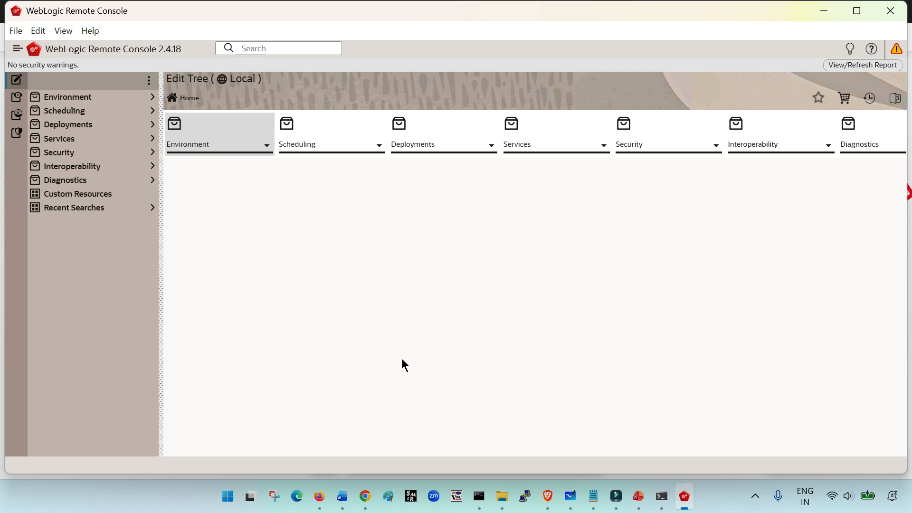
pyautogui.moveTo(160, 174); pyautogui.dragTo(159, 173)
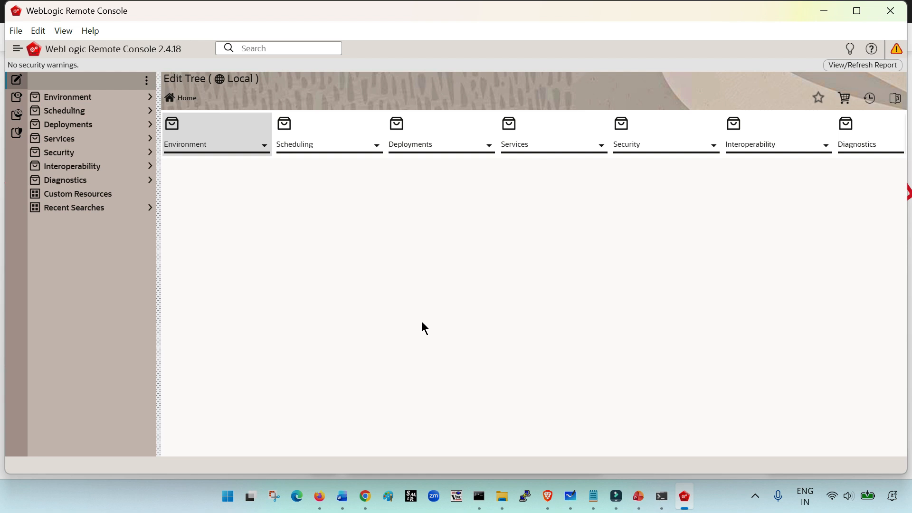
pyautogui.click(87, 98)
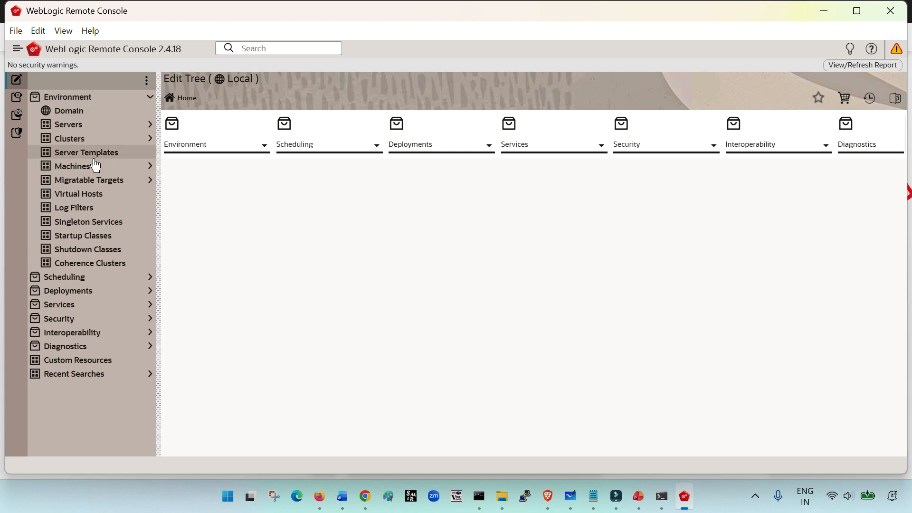
pyautogui.click(94, 312)
pyautogui.scroll(-3, 92, 315)
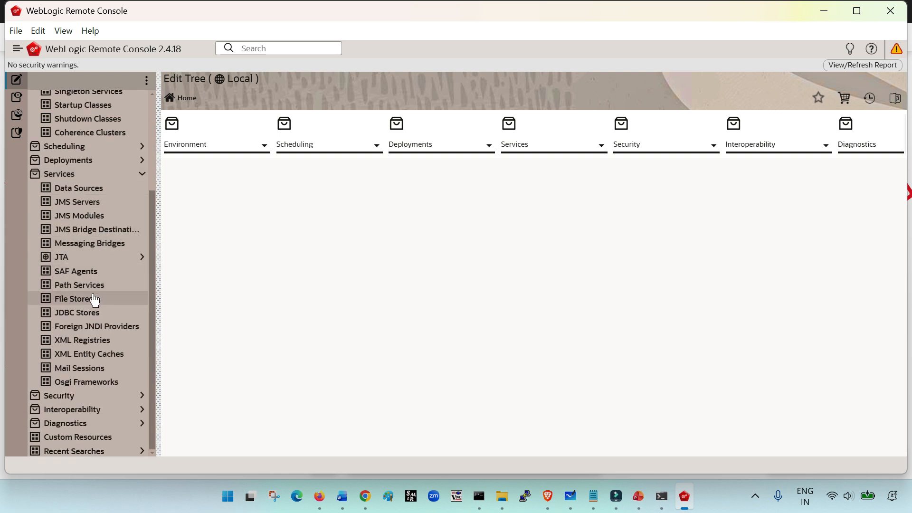
pyautogui.click(147, 298)
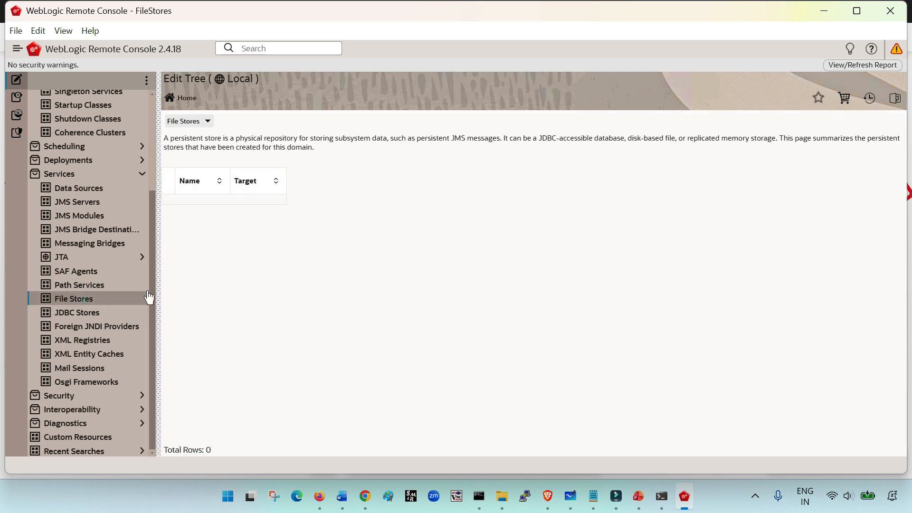
# - Create a file store named FSMS1
pyautogui.click(186, 145)
pyautogui.click(393, 196)
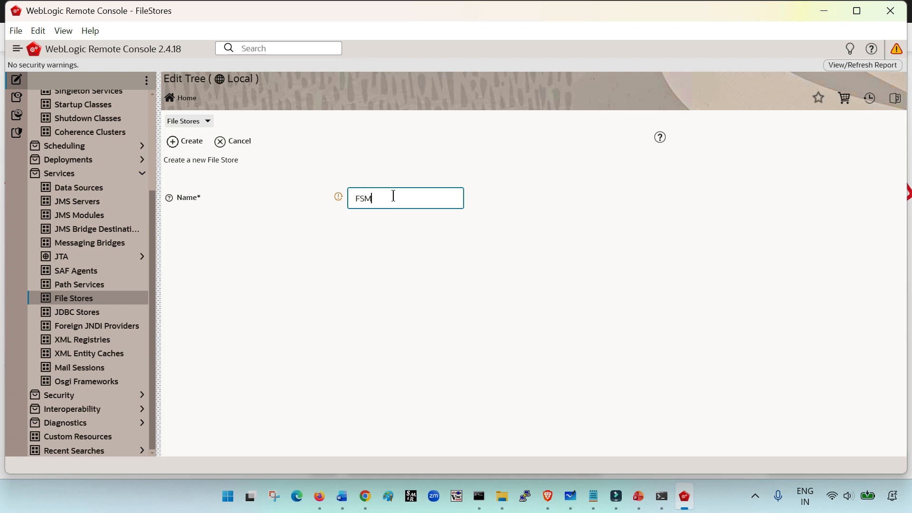
pyautogui.click(185, 142)
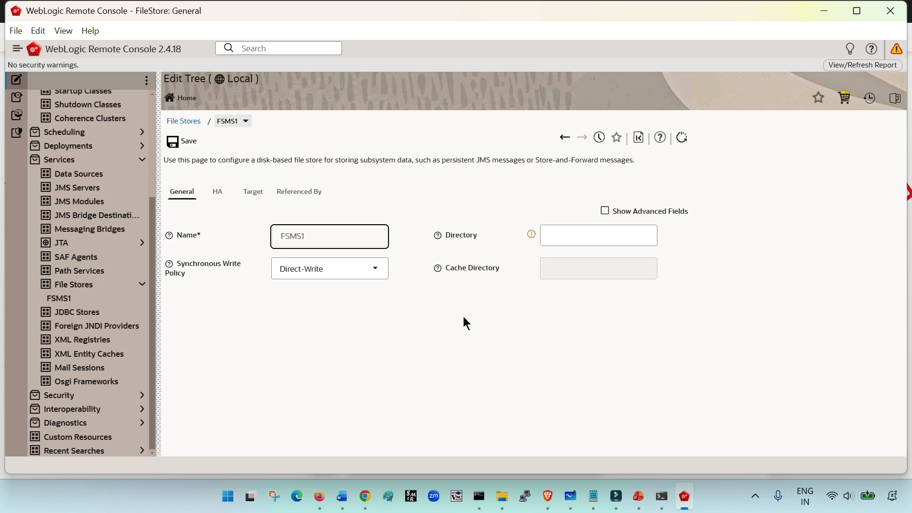
# - Target file store FSMS1 to DigiServer_1, save it, and return to the list of file stores
pyautogui.click(582, 236)
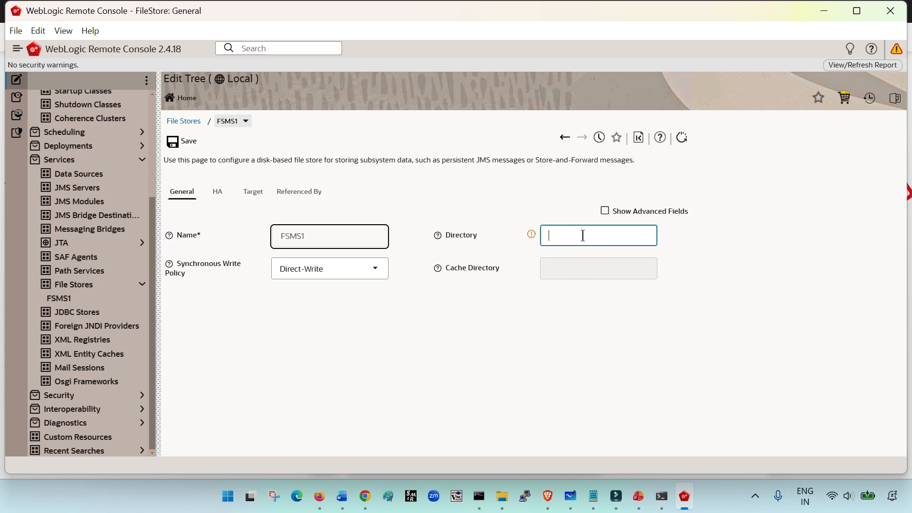
pyautogui.click(254, 192)
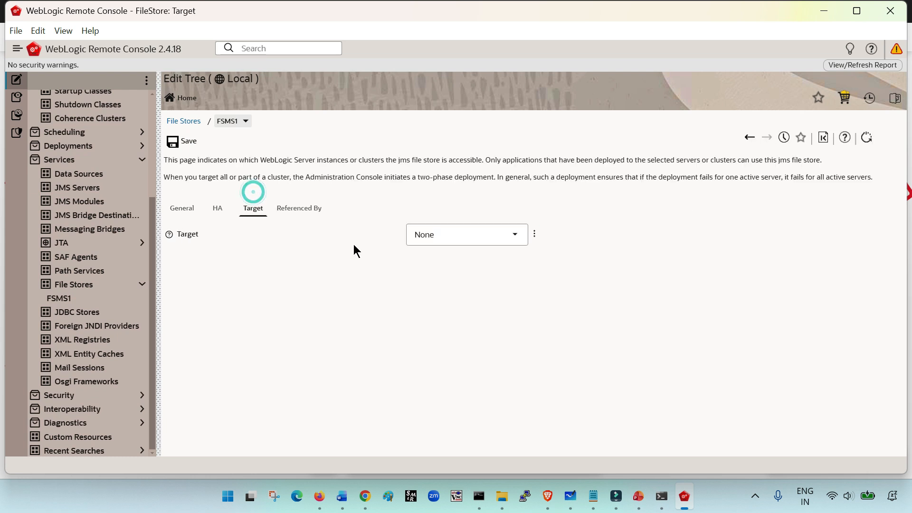
pyautogui.click(444, 236)
pyautogui.click(444, 310)
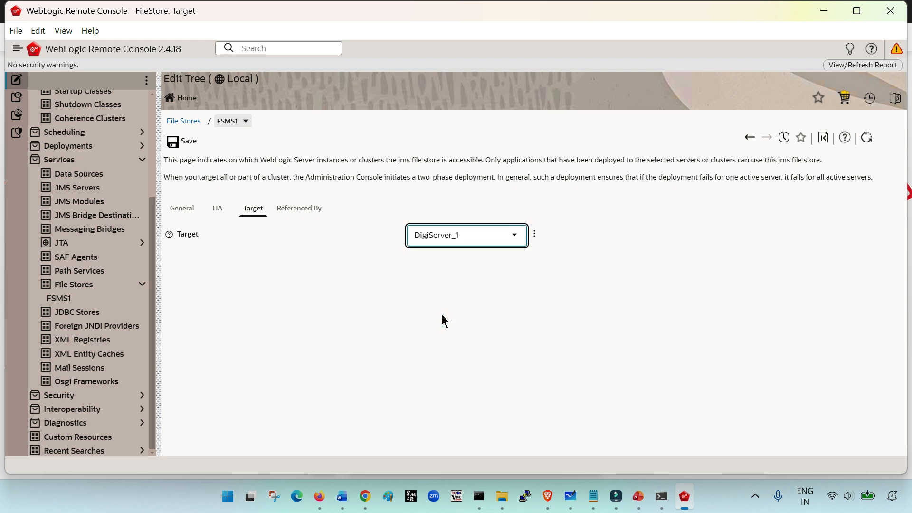
pyautogui.click(186, 141)
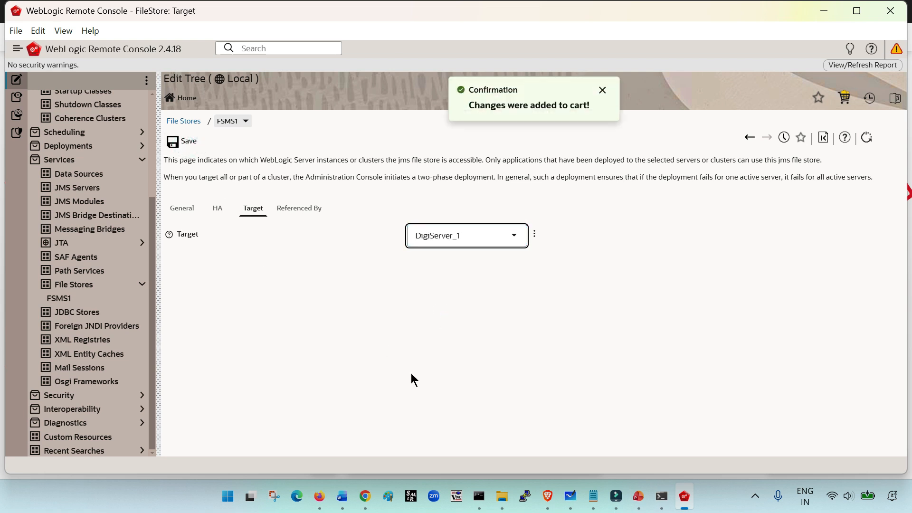
pyautogui.click(88, 288)
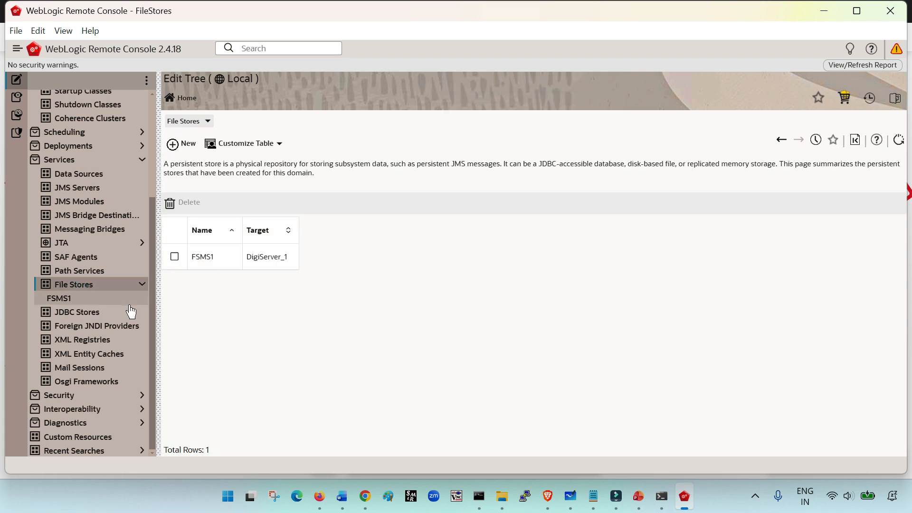
# - Create a JMS server named JMSServer1
pyautogui.click(102, 193)
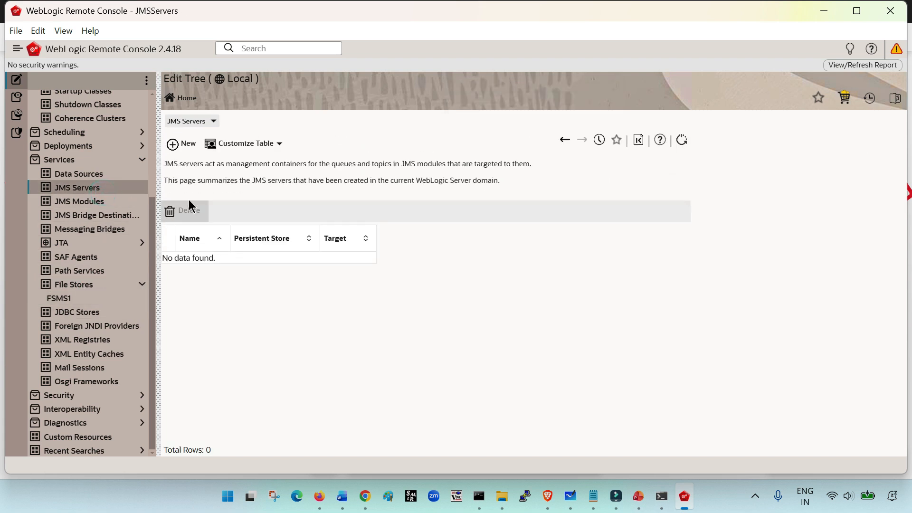
pyautogui.click(183, 144)
pyautogui.click(401, 204)
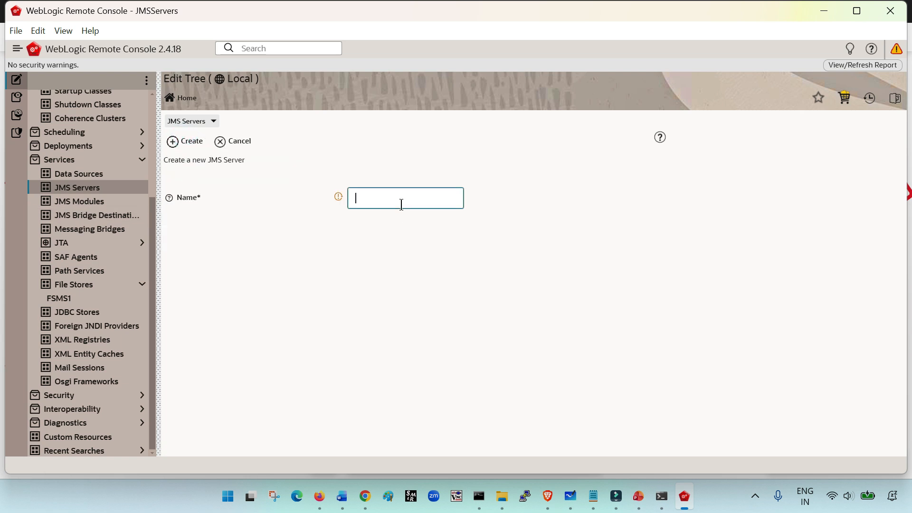
pyautogui.write('JMSServer1')
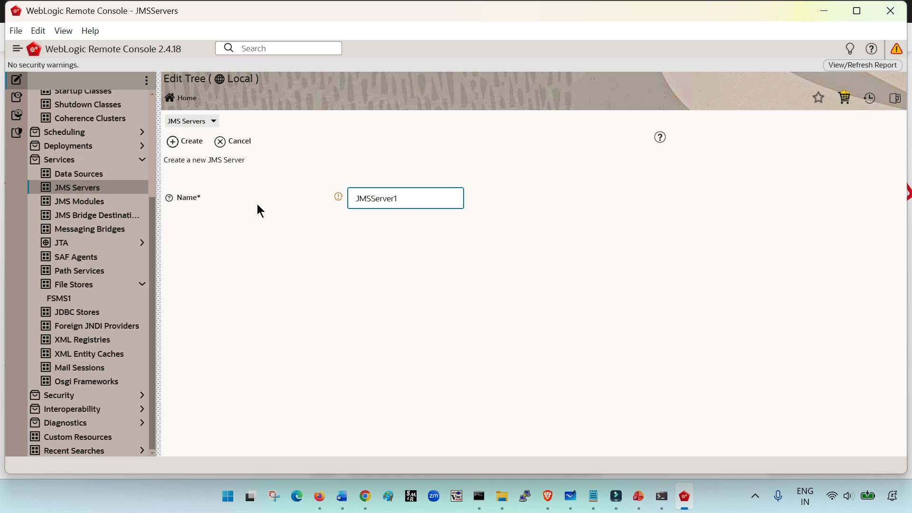
pyautogui.click(185, 141)
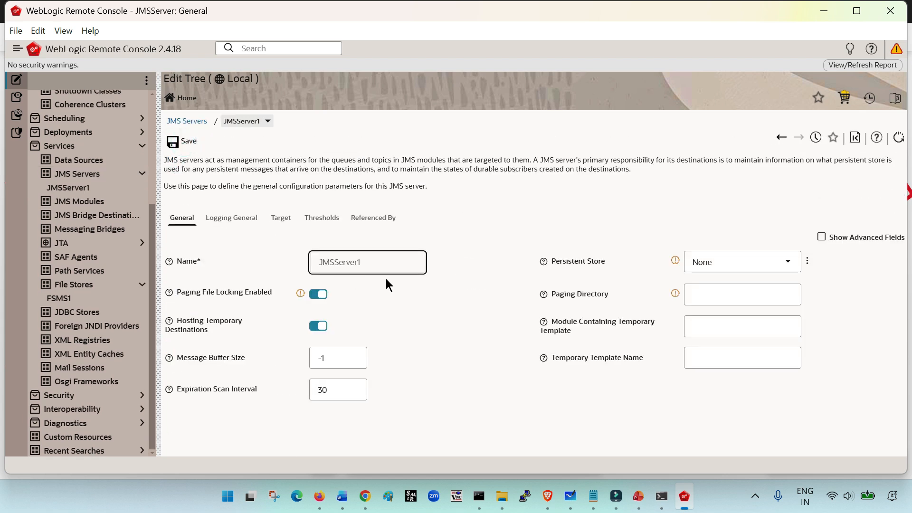
# - Set JMSServer1's persistent store to FSMS1 and save the change
pyautogui.click(788, 262)
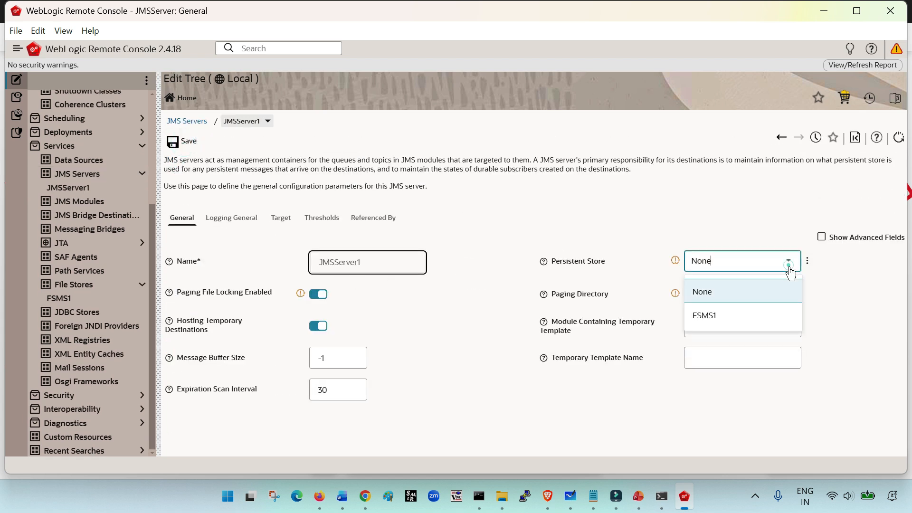
pyautogui.click(741, 314)
pyautogui.click(488, 400)
pyautogui.click(188, 141)
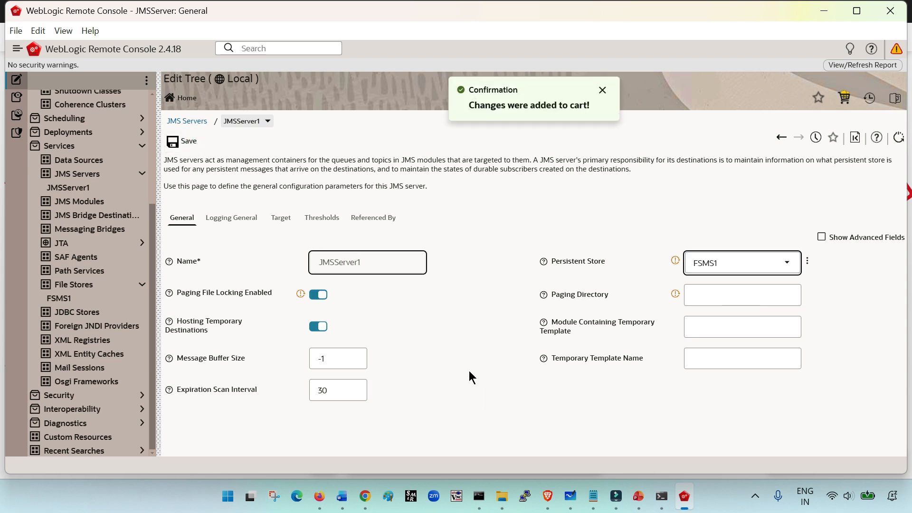
# - Target JMSServer1 to DigiServer_1, save it, and check the lists of file stores and JMS servers
pyautogui.click(281, 219)
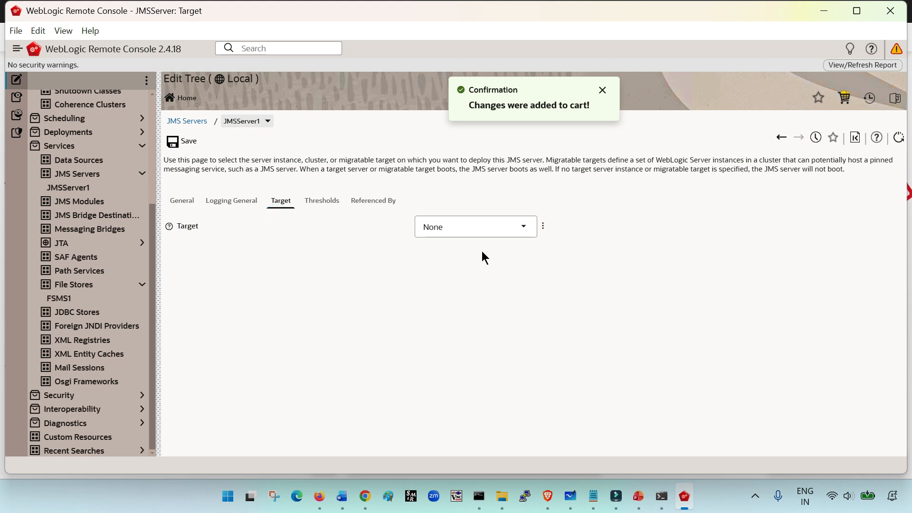
pyautogui.click(517, 231)
pyautogui.click(483, 304)
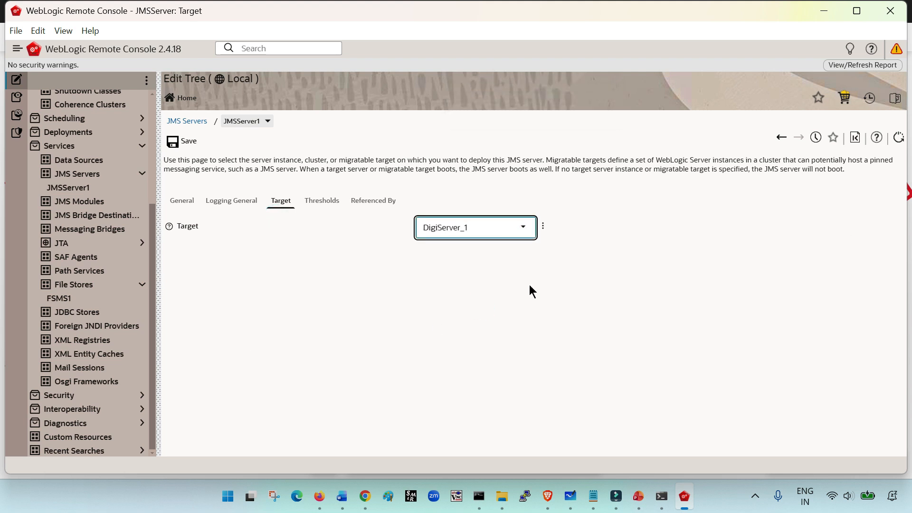
pyautogui.click(183, 141)
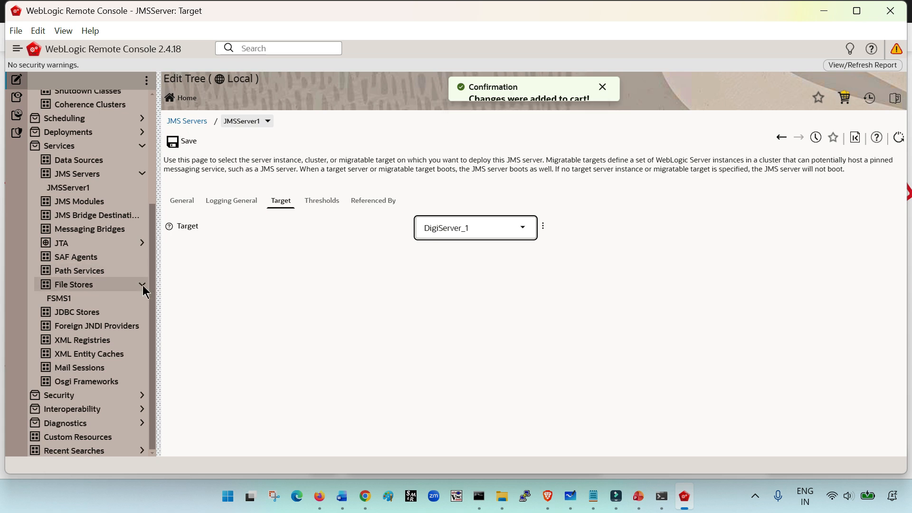
pyautogui.click(79, 289)
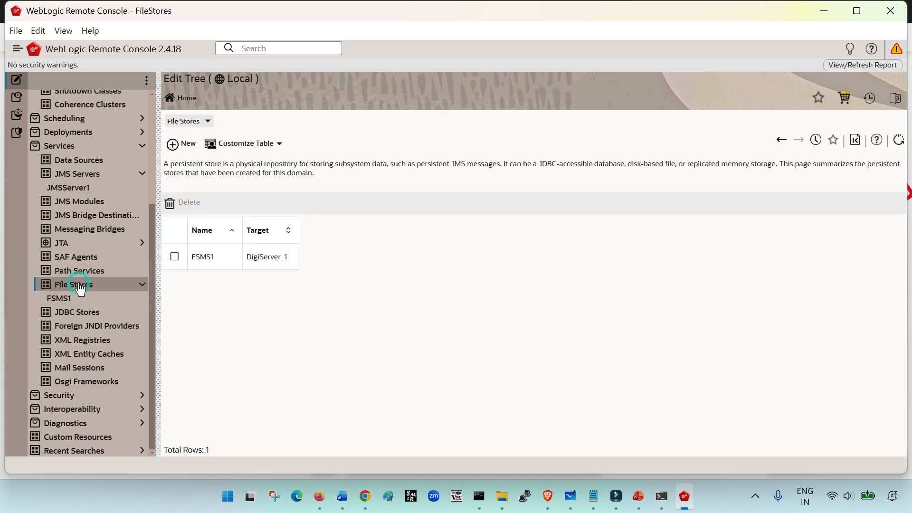
pyautogui.click(78, 177)
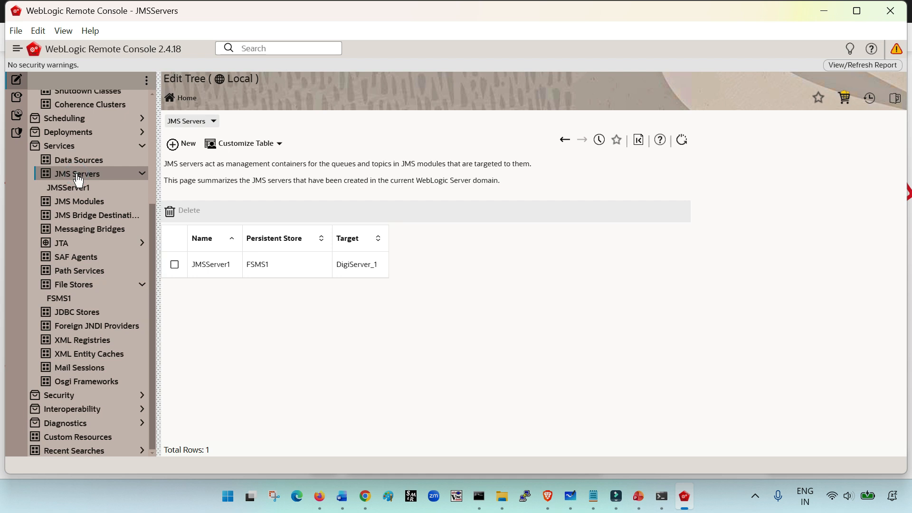
# - Create a JMS module named JMSModule1
pyautogui.click(78, 201)
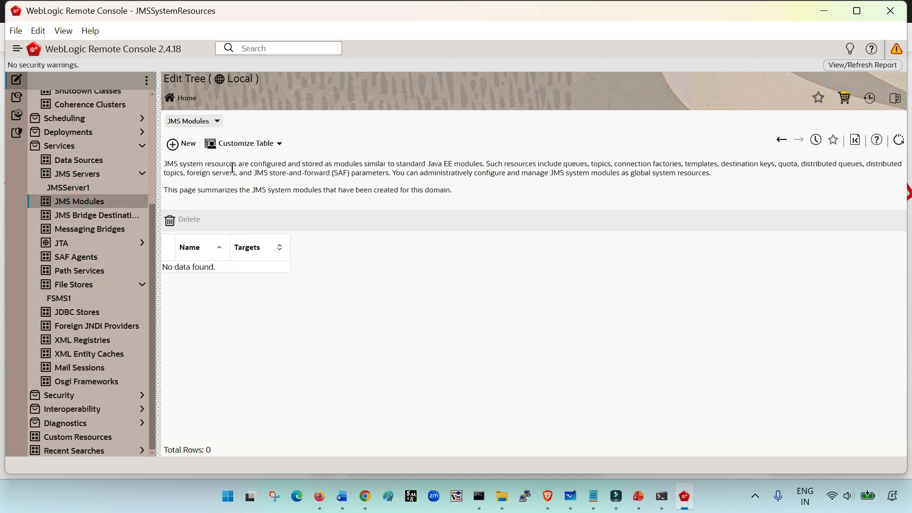
pyautogui.click(180, 144)
pyautogui.write('JMSModule1')
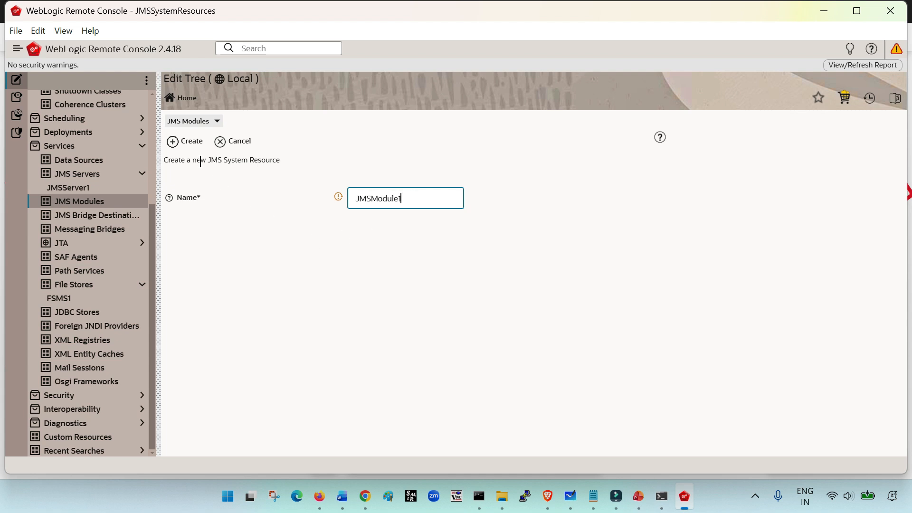
pyautogui.click(185, 141)
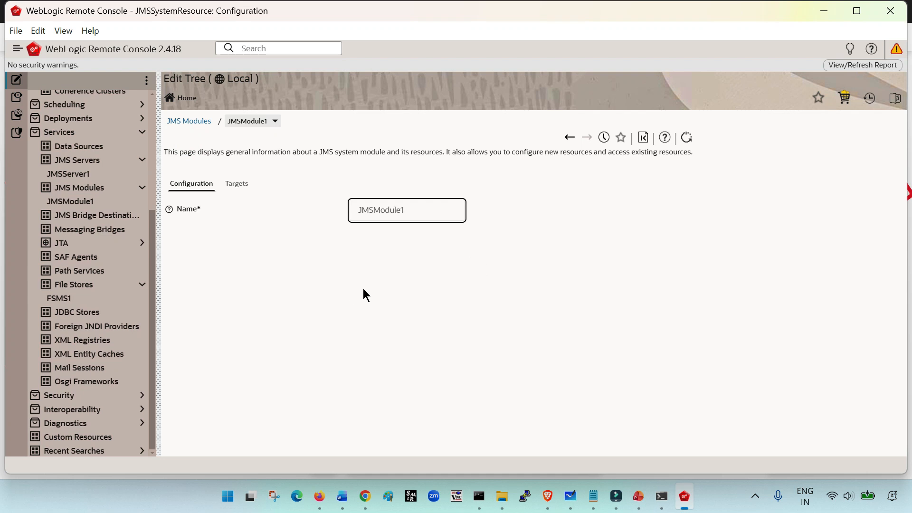
# - Reload the Edit Tree and expand JMSModule1 under the JMS modules in Services to show its resource types
pyautogui.click(17, 106)
pyautogui.click(16, 115)
pyautogui.click(17, 81)
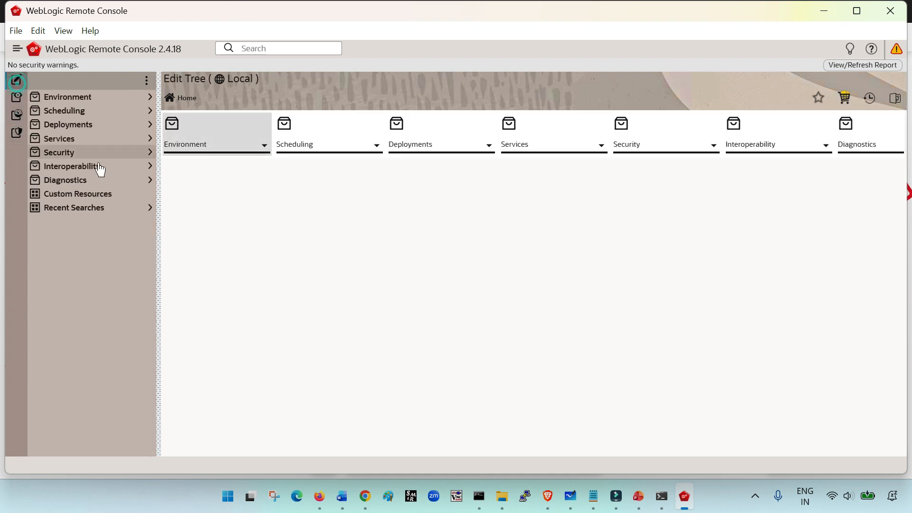
pyautogui.click(100, 140)
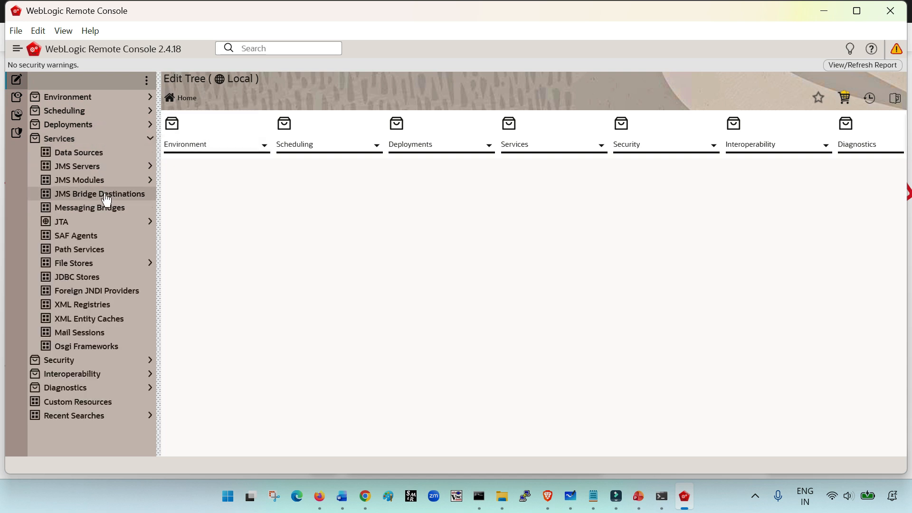
pyautogui.click(100, 181)
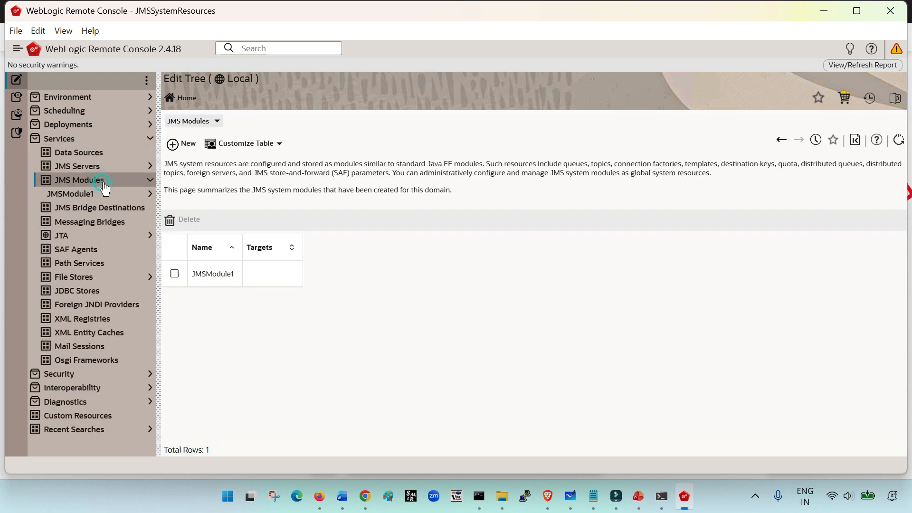
pyautogui.click(150, 194)
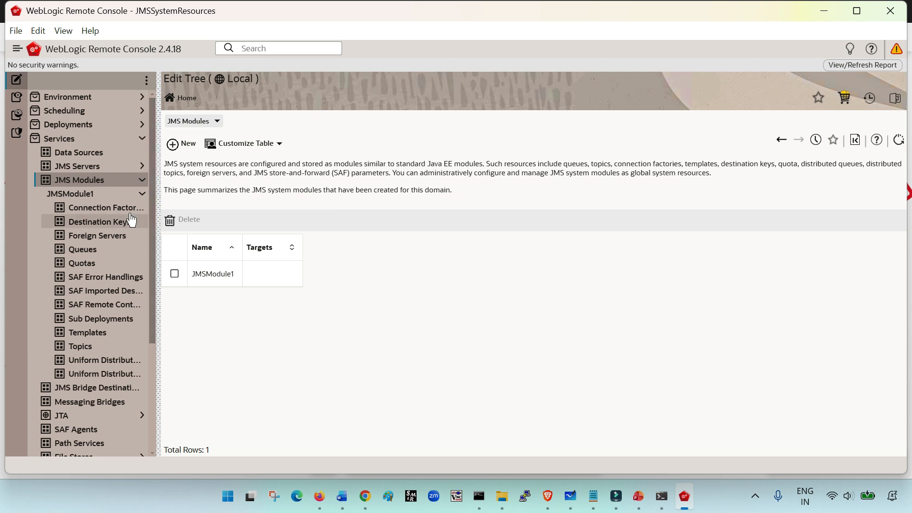
# - Create a connection factory named CF in JMSModule1
pyautogui.click(107, 207)
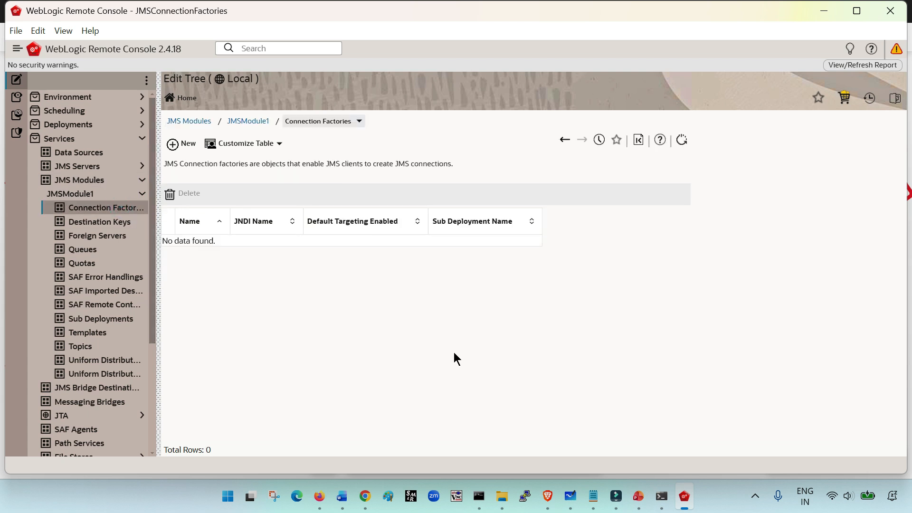
pyautogui.click(183, 143)
pyautogui.click(385, 200)
pyautogui.write('CF')
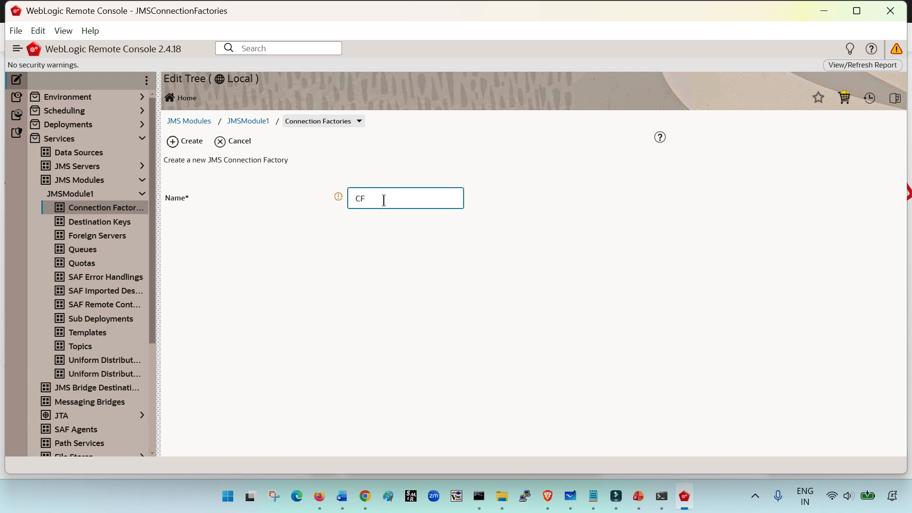
pyautogui.click(184, 141)
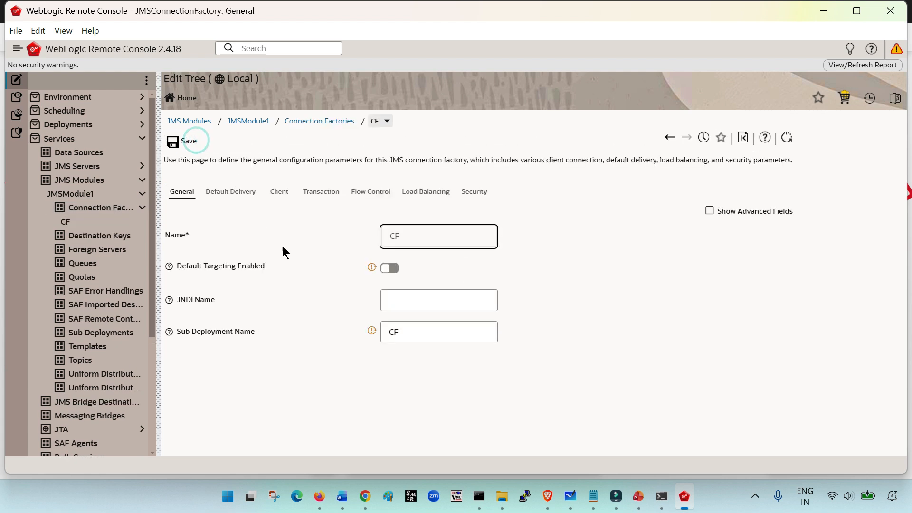
# - Set the connection factory CF's JNDI name to jndi/cf and save it
pyautogui.click(400, 304)
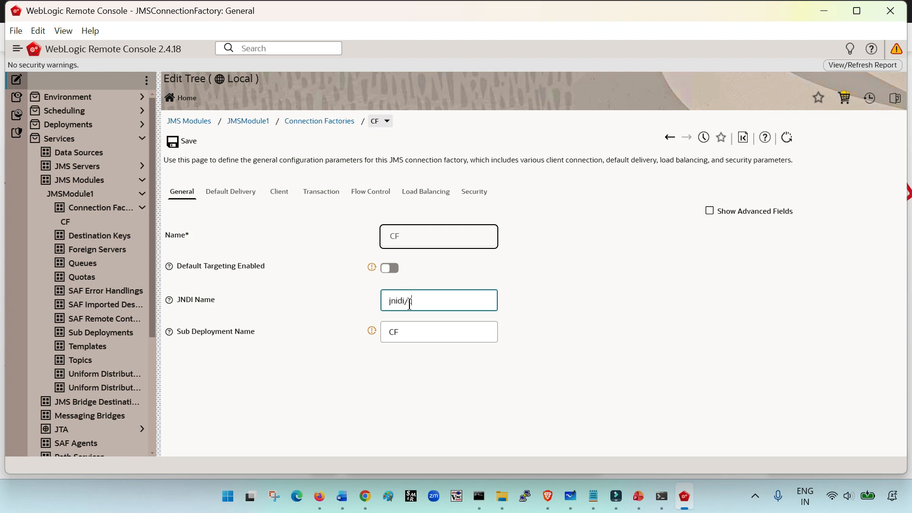
pyautogui.press('BackSpace')
pyautogui.press('BackSpace')
pyautogui.press('BackSpace')
pyautogui.click(182, 141)
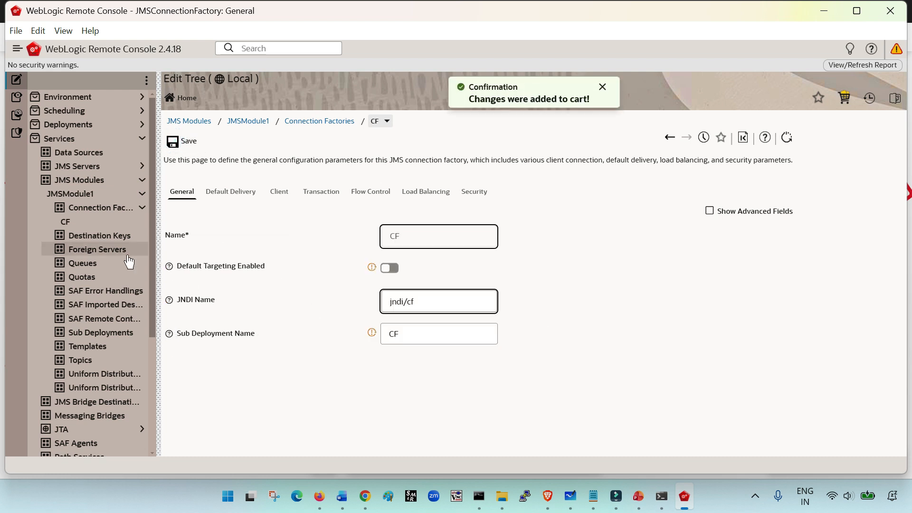
# - Create a subdeployment named SD in JMSModule1
pyautogui.click(91, 264)
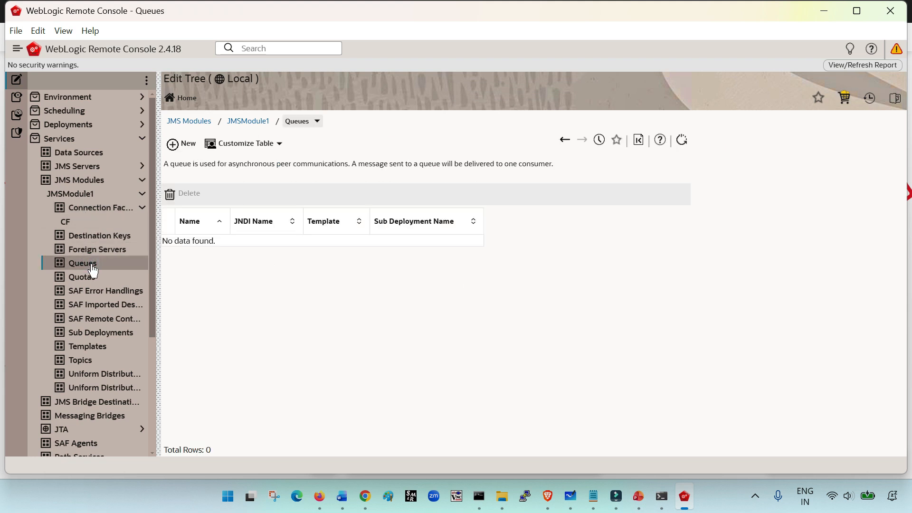
pyautogui.click(100, 334)
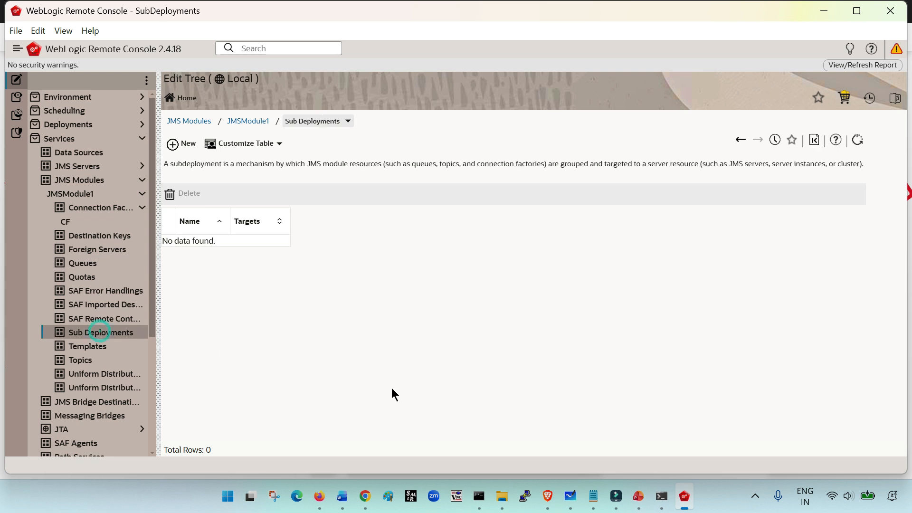
pyautogui.click(181, 143)
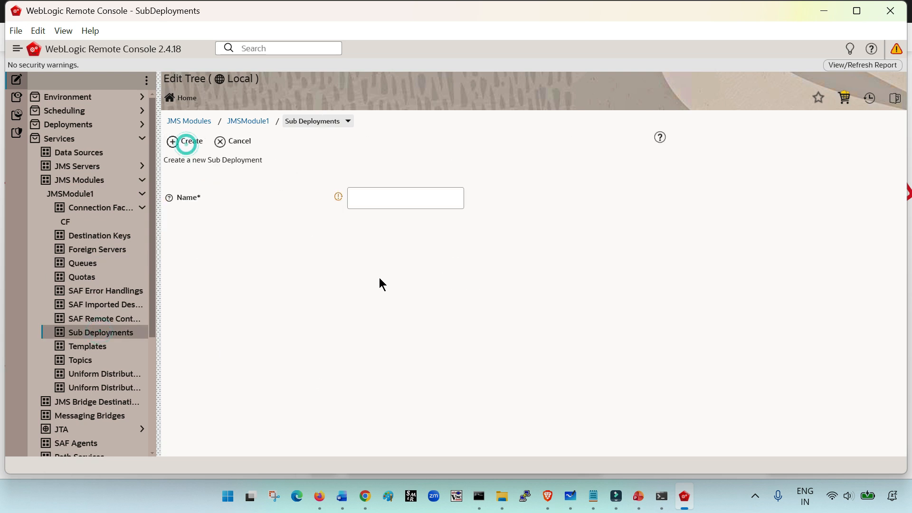
pyautogui.click(400, 203)
pyautogui.write('SD')
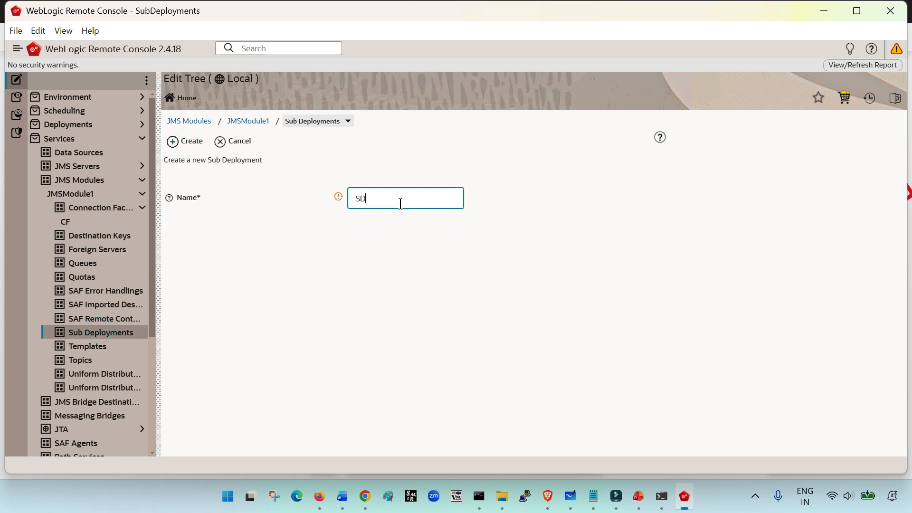
pyautogui.click(184, 142)
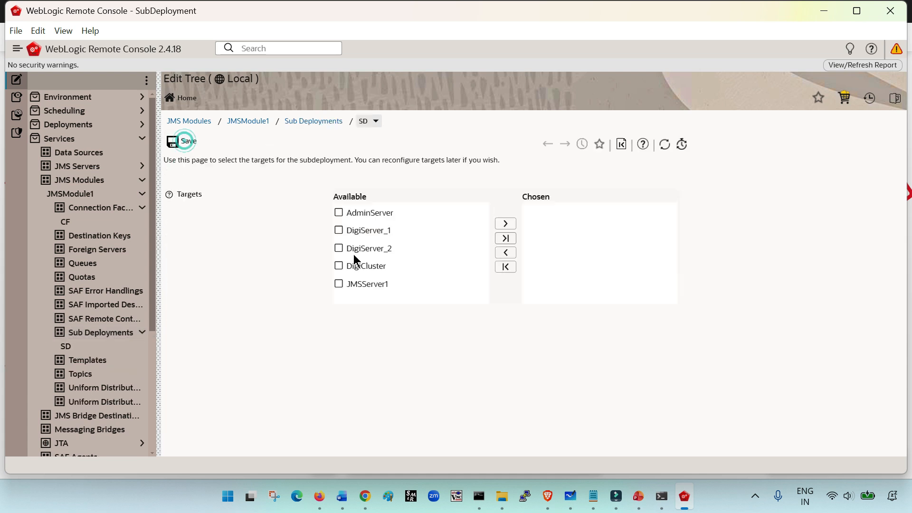
pyautogui.click(369, 233)
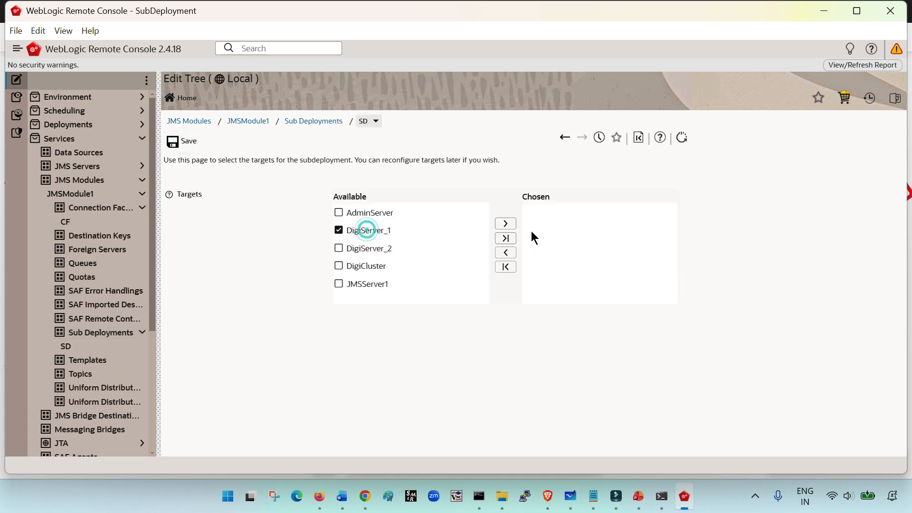
pyautogui.click(505, 223)
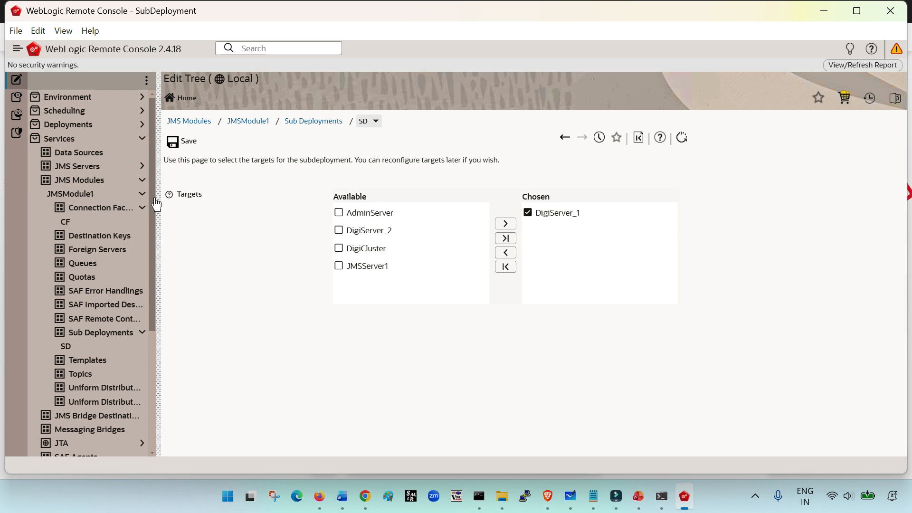
pyautogui.click(506, 238)
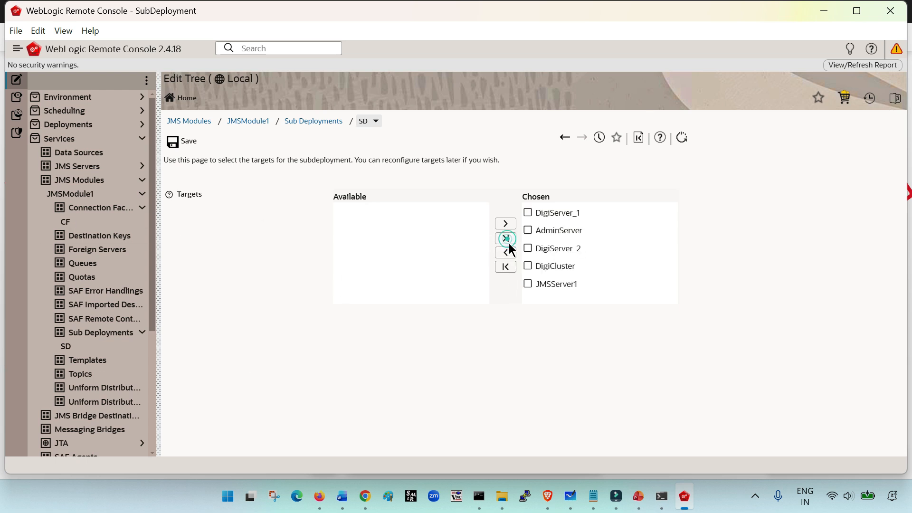
pyautogui.click(506, 266)
# - Choose JMSServer1 as the only target of subdeployment SD
pyautogui.click(367, 282)
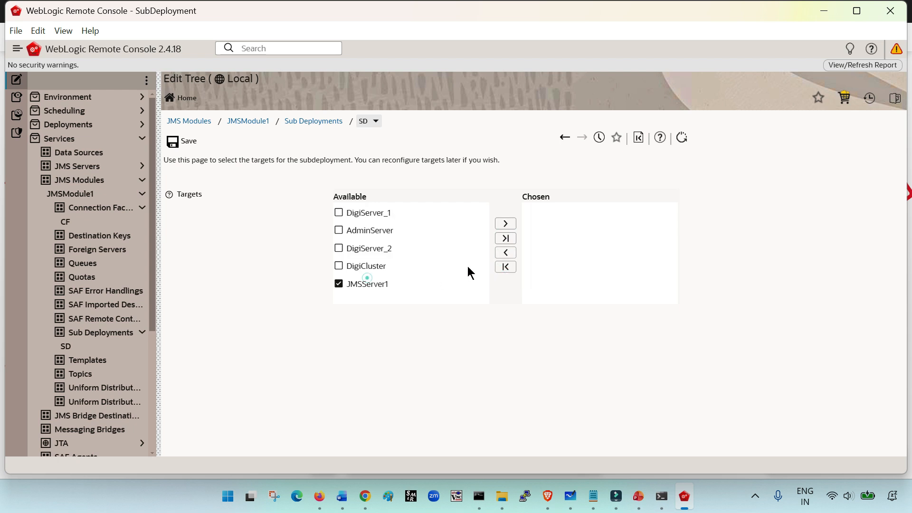
pyautogui.click(505, 224)
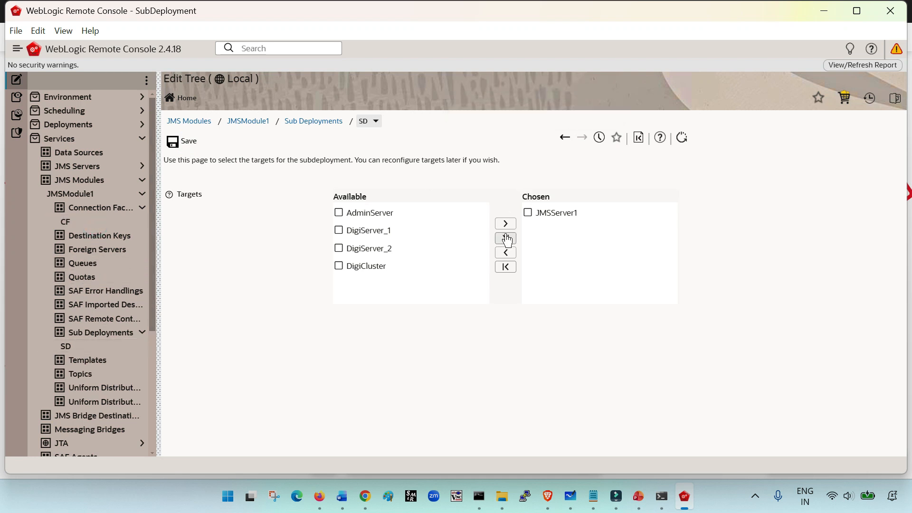
# - Set the connection factory CF's subdeployment name to SD and save the change
pyautogui.click(95, 213)
pyautogui.click(199, 248)
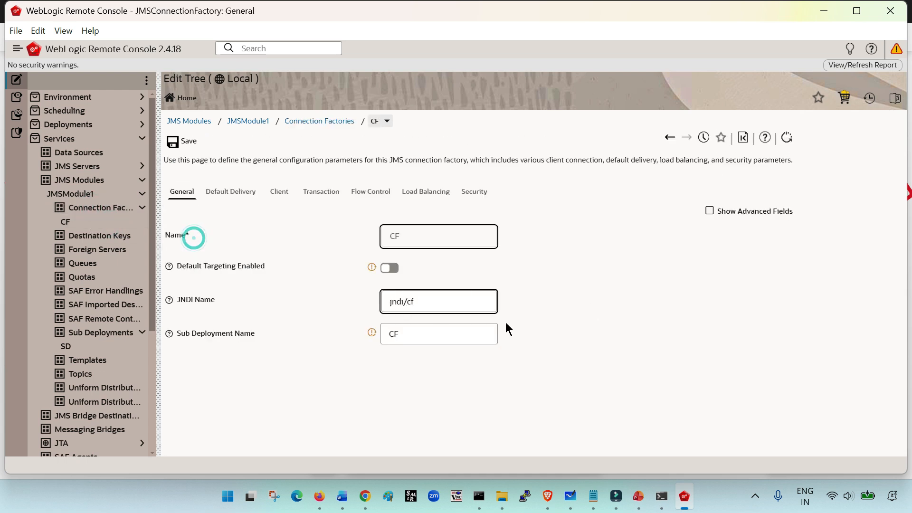
pyautogui.click(437, 334)
pyautogui.hotkey('ctrl', 'a')
pyautogui.write('SD')
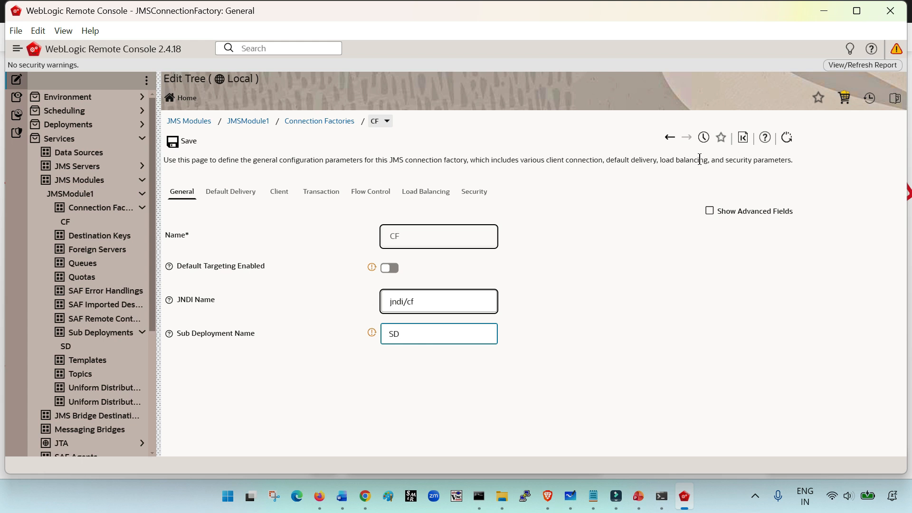
pyautogui.click(183, 140)
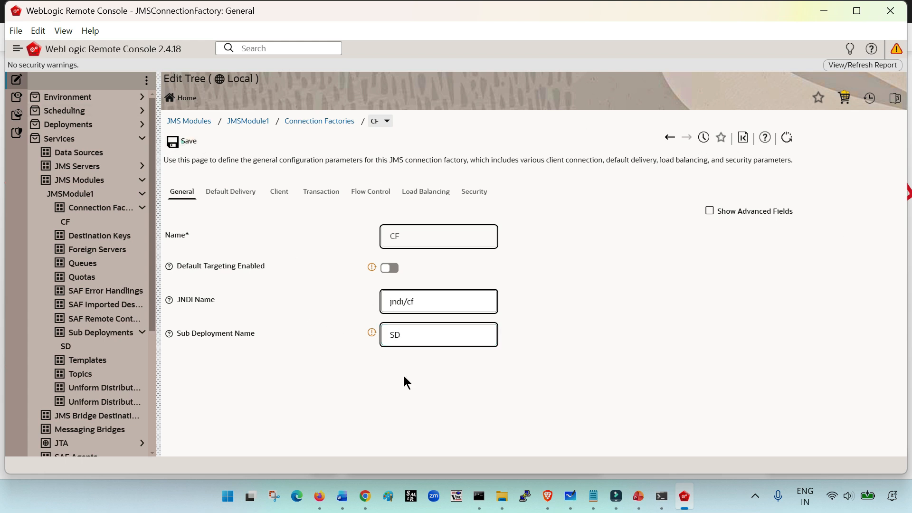
# - Create a queue named Queue1 in JMSModule1
pyautogui.click(77, 270)
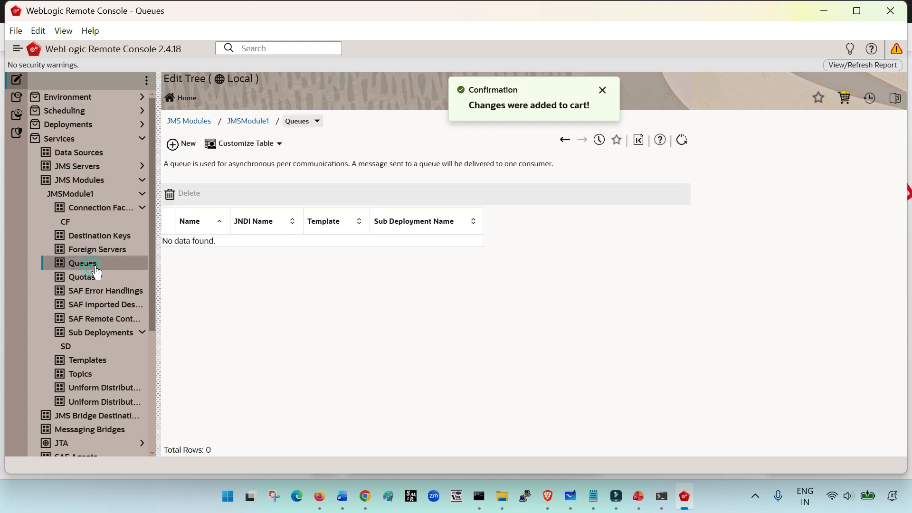
pyautogui.click(193, 144)
pyautogui.click(420, 202)
pyautogui.write('Queue1')
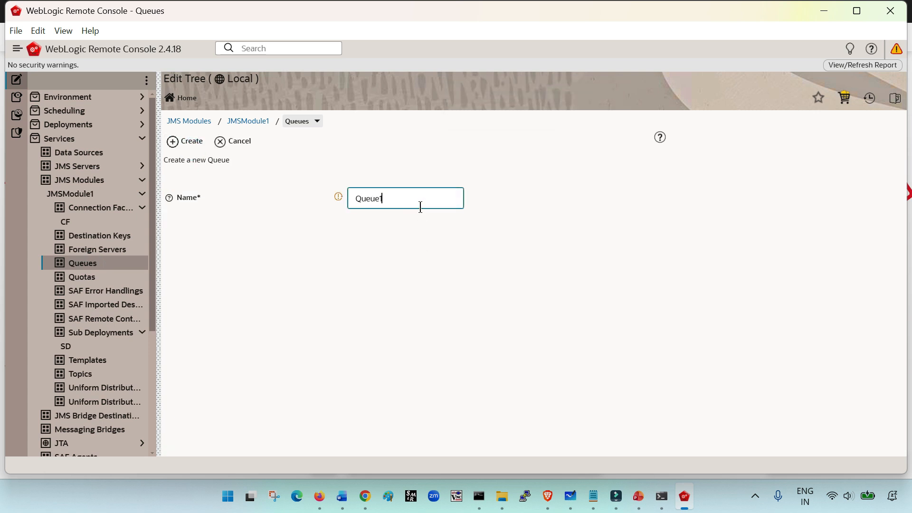
pyautogui.click(190, 142)
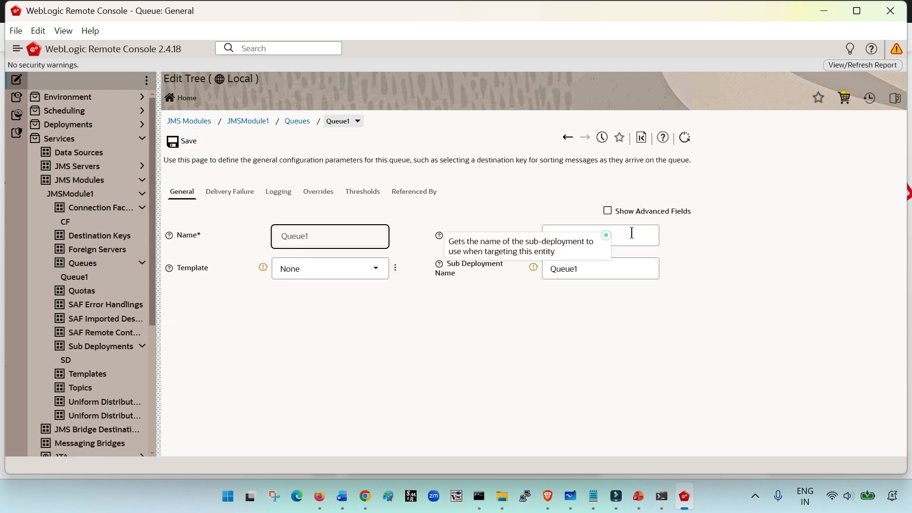
# - Set Queue1's JNDI name to JNDI/queue1
pyautogui.click(633, 236)
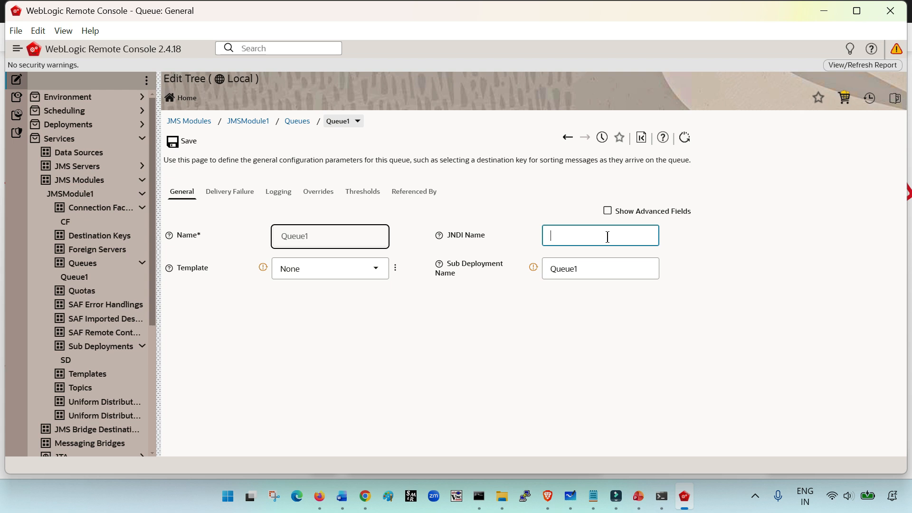
pyautogui.write('JNDI/queue1')
pyautogui.click(600, 315)
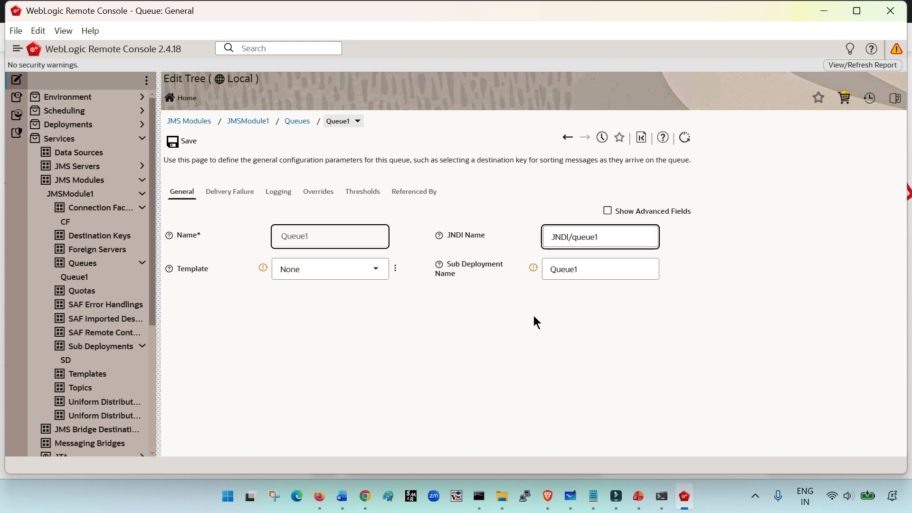
pyautogui.click(612, 235)
# - Set Queue1's subdeployment name to SD and save the queue
pyautogui.press('Tab')
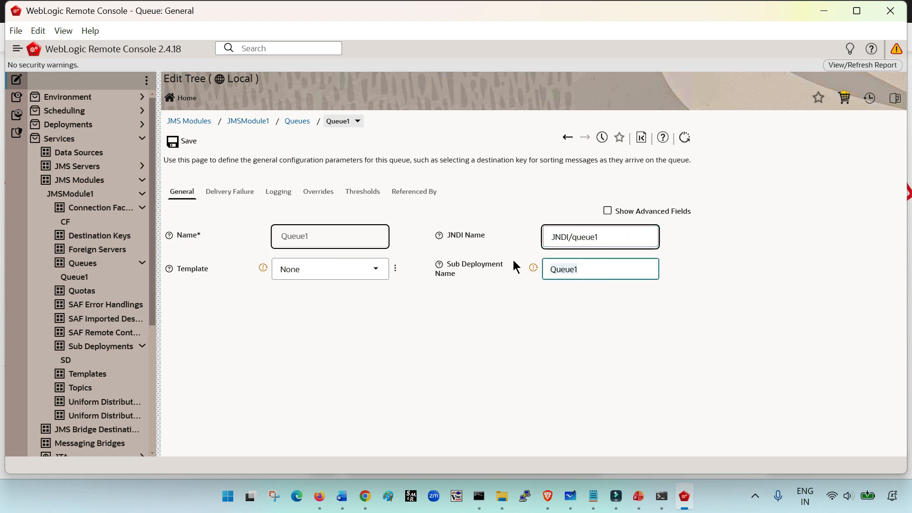
pyautogui.write('SD')
pyautogui.click(566, 332)
pyautogui.click(585, 271)
pyautogui.click(589, 438)
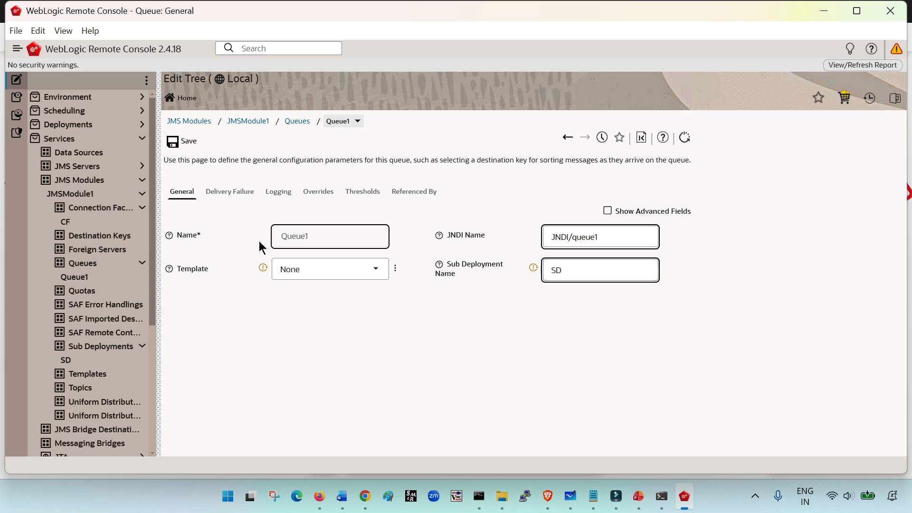
pyautogui.click(177, 141)
# - Review the settings of JMSServer1, connection factory CF, subdeployment SD and Queue1
pyautogui.click(78, 167)
pyautogui.click(85, 181)
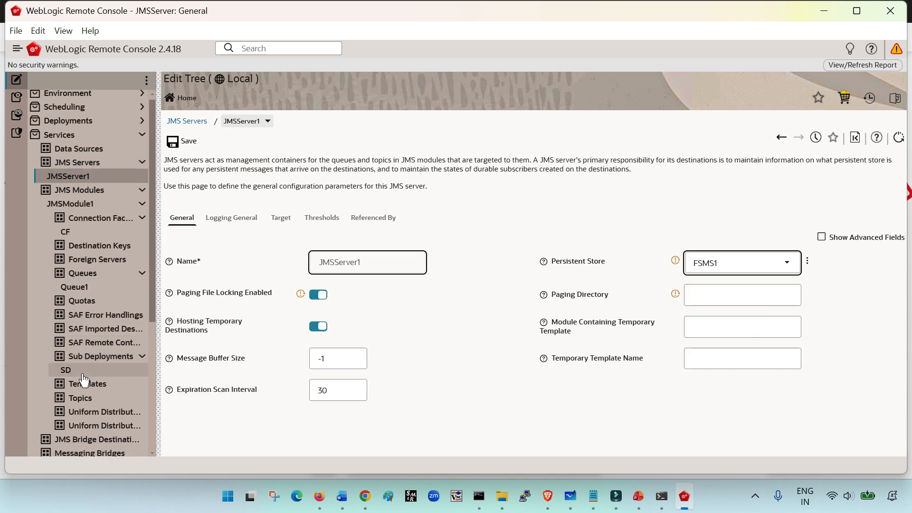
pyautogui.scroll(-4, 88, 380)
pyautogui.scroll(3, 87, 380)
pyautogui.scroll(1, 87, 380)
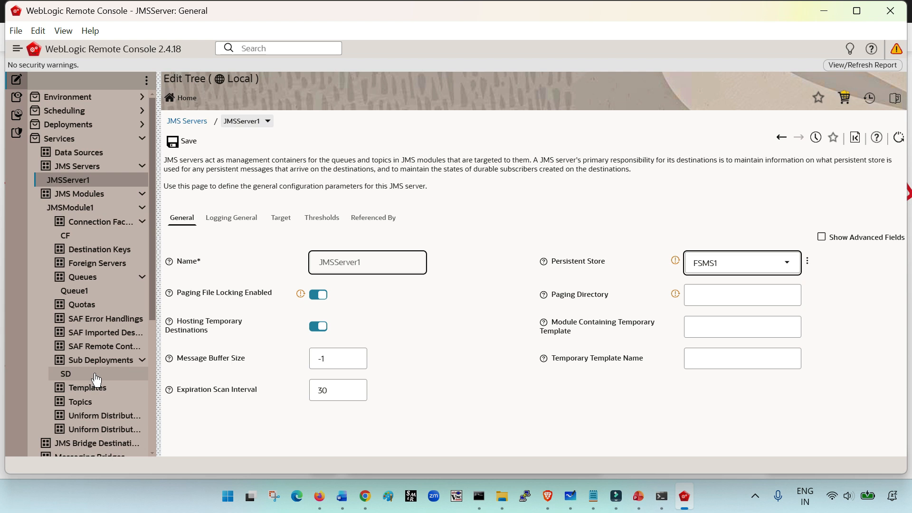
pyautogui.click(87, 228)
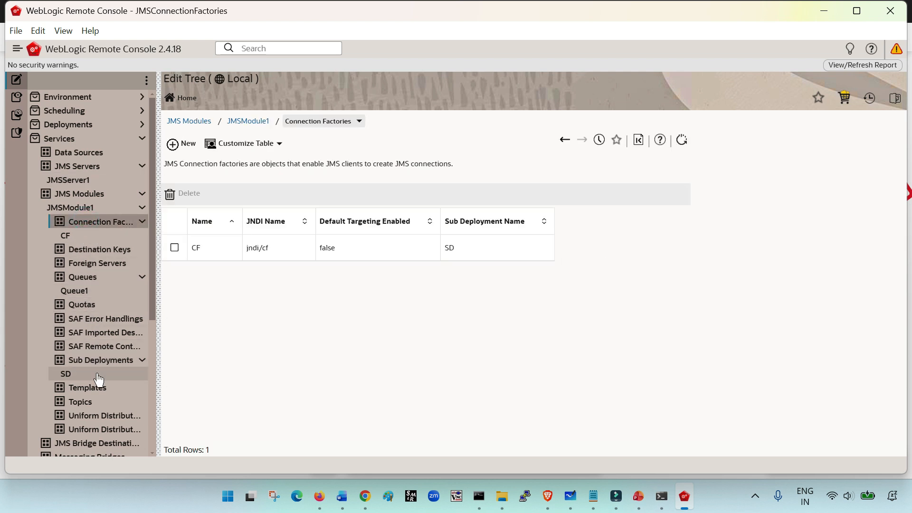
pyautogui.click(96, 375)
pyautogui.click(85, 236)
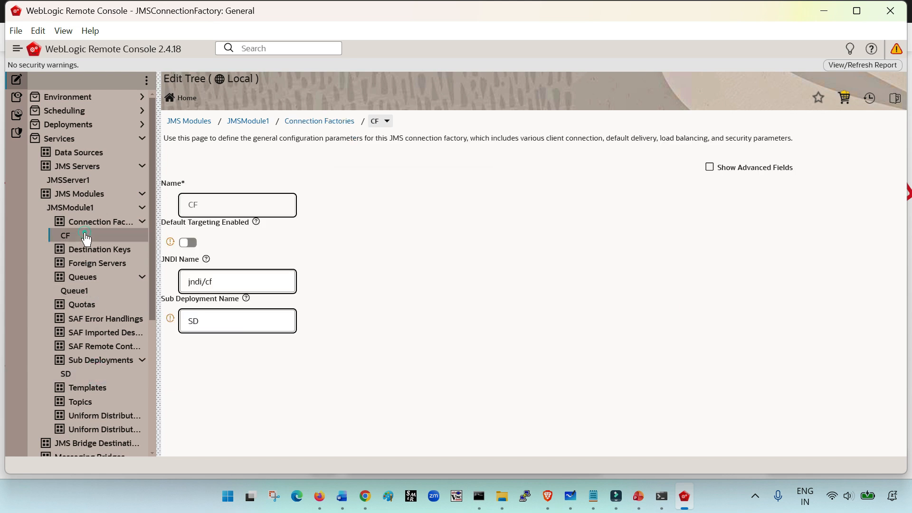
pyautogui.click(94, 292)
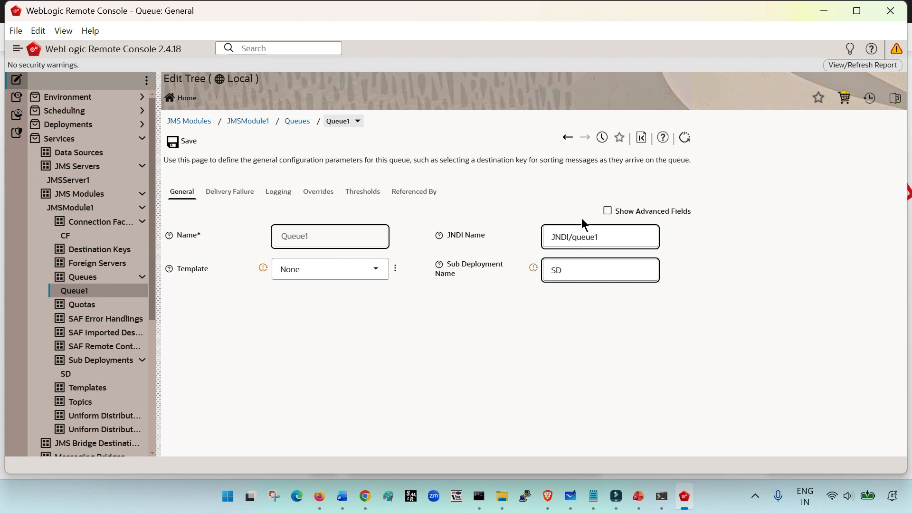
# - Collapse the JMS Servers and JMSModule1 branches under Services in the navigation tree
pyautogui.click(144, 138)
pyautogui.click(145, 139)
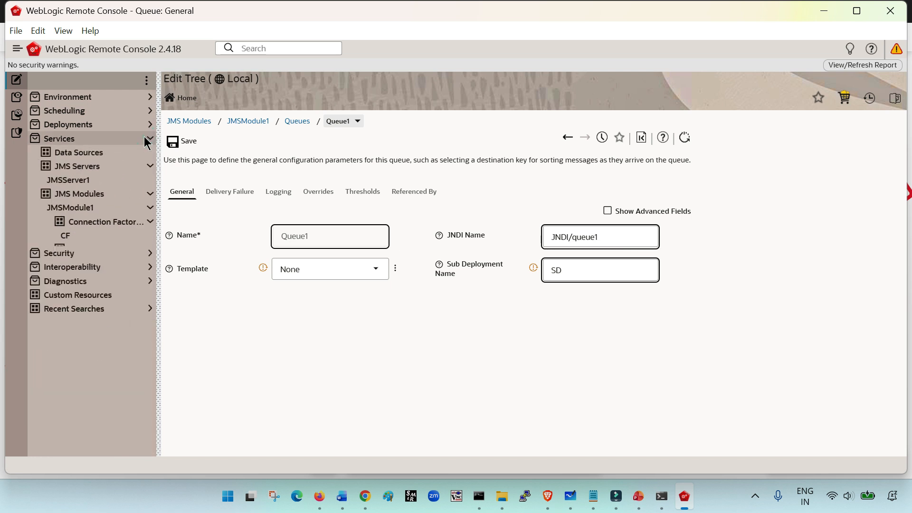
pyautogui.click(139, 165)
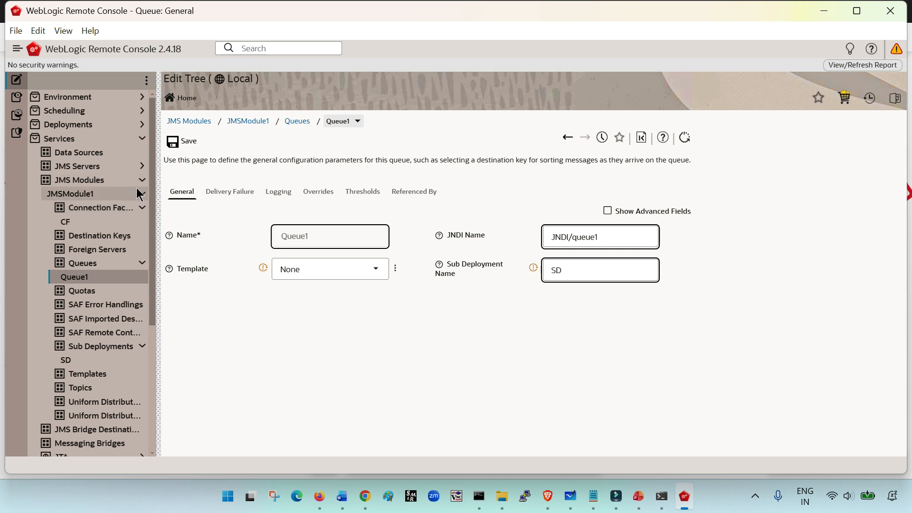
pyautogui.click(142, 195)
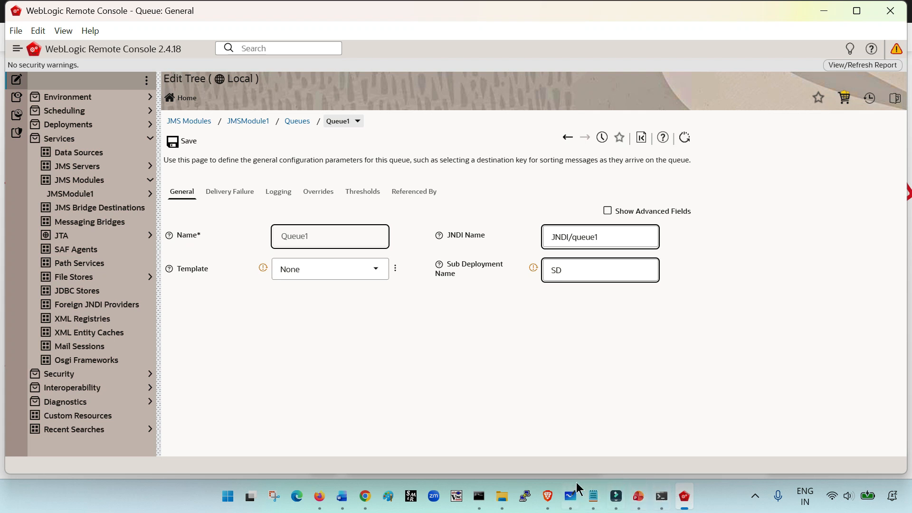
# - Switch to Microsoft Whiteboard and look at the source and target items sketched beside JMS Bridge destination
pyautogui.click(574, 497)
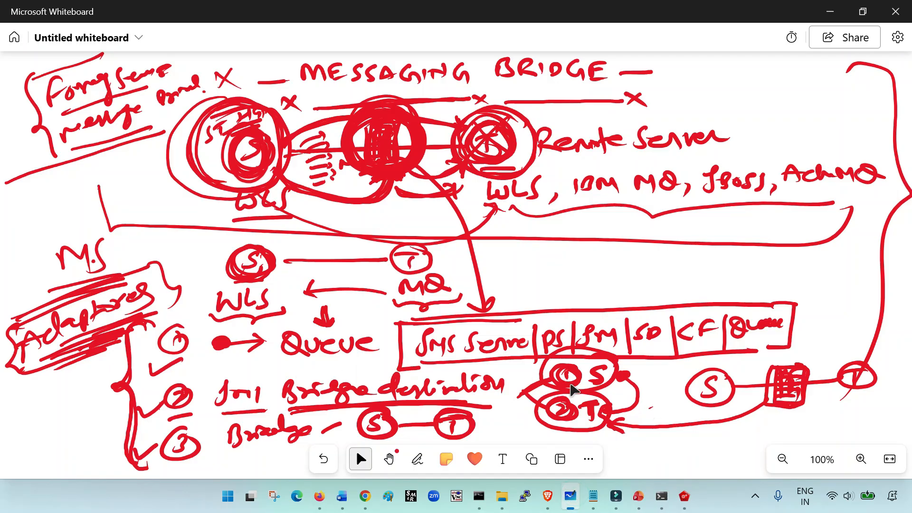
pyautogui.click(596, 380)
pyautogui.click(574, 416)
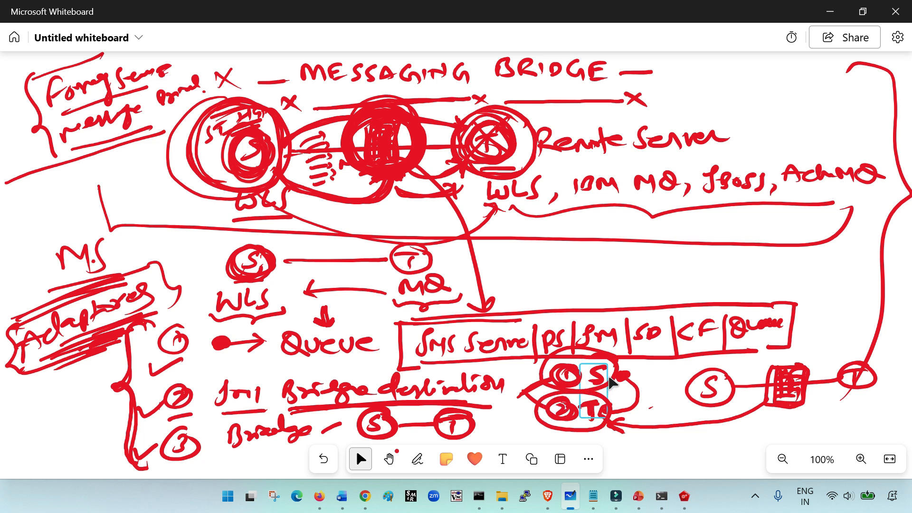
# - Switch back to WebLogic Remote Console and create a JMS bridge destination named SourceBD
pyautogui.click(684, 496)
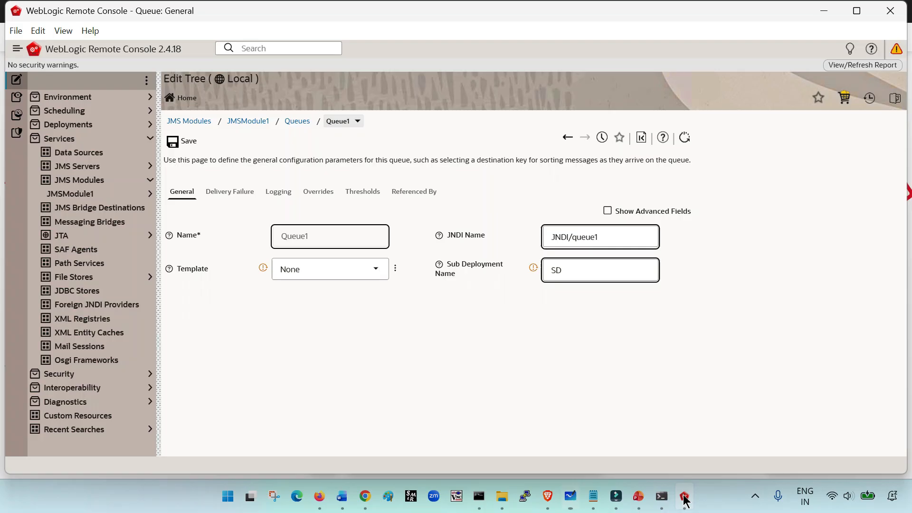
pyautogui.click(95, 213)
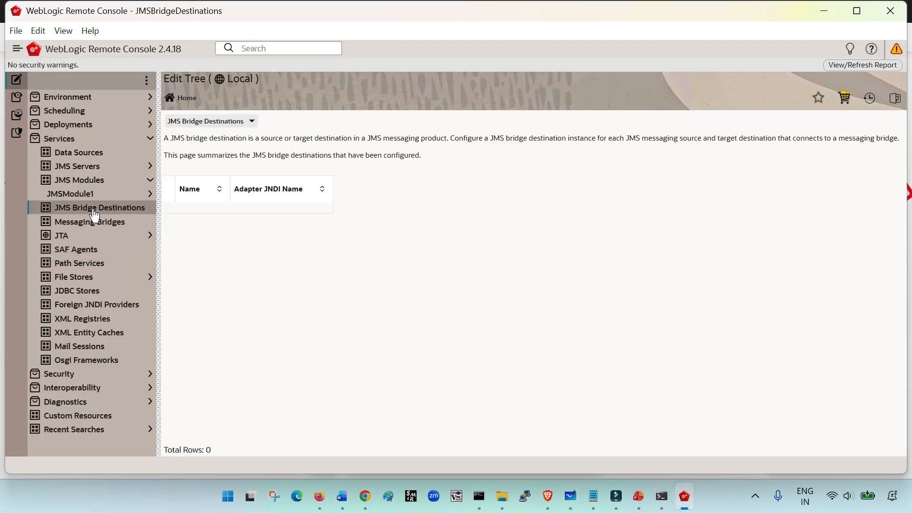
pyautogui.click(180, 145)
pyautogui.click(435, 202)
pyautogui.write('Sourc')
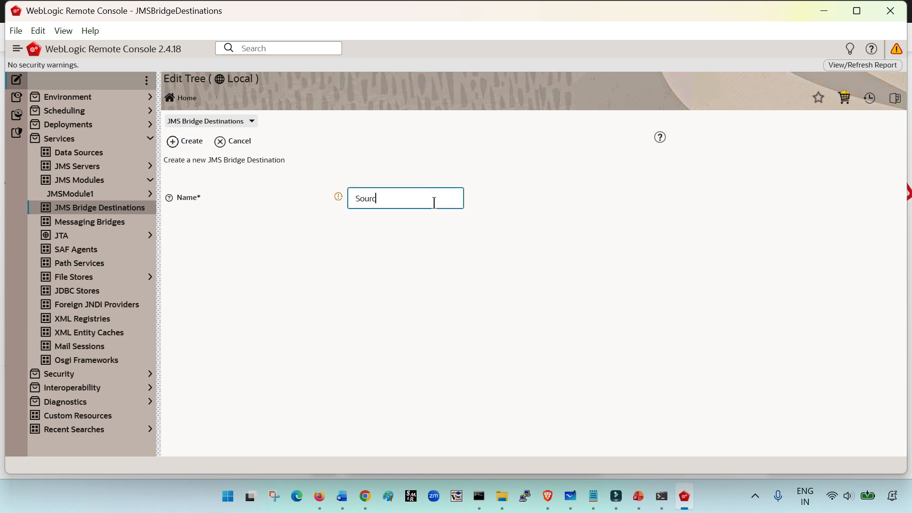
pyautogui.write('eBD')
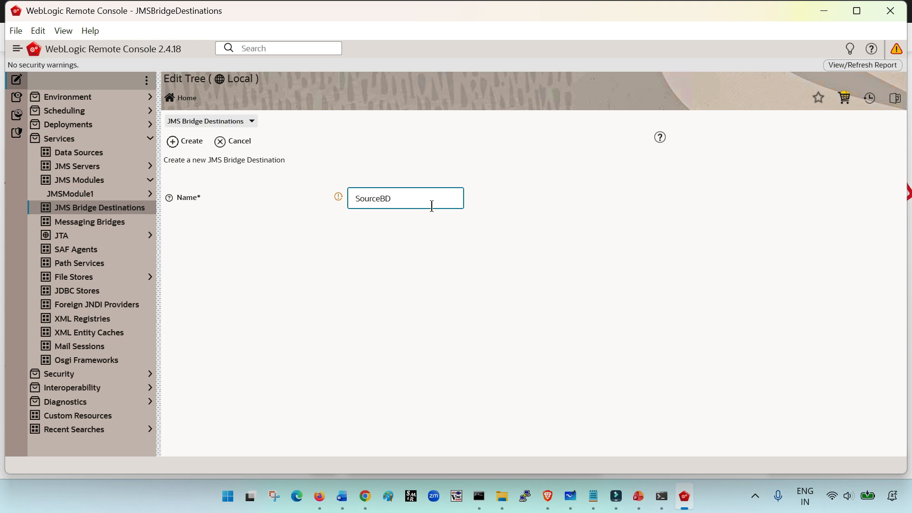
pyautogui.click(200, 143)
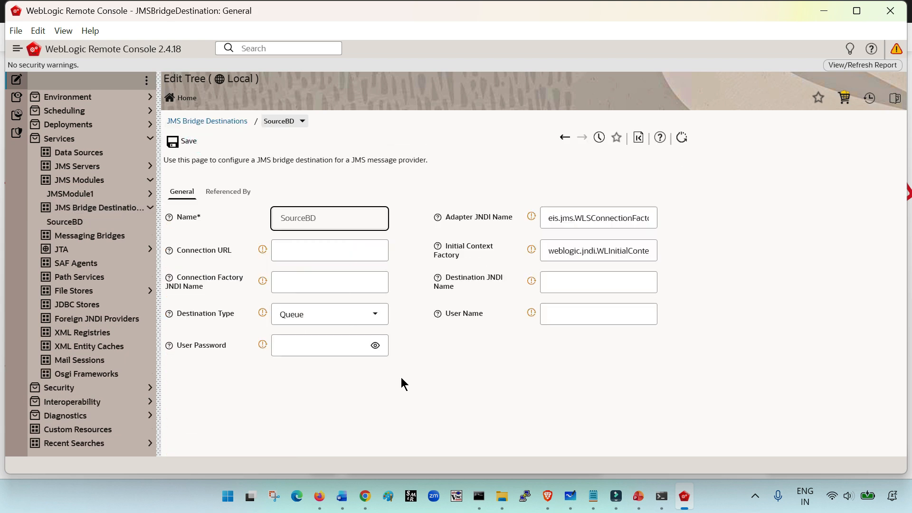
# - Check SourceBD's adapter JNDI name and set its connection URL to localhost:7003
pyautogui.click(589, 218)
pyautogui.click(519, 392)
pyautogui.click(589, 218)
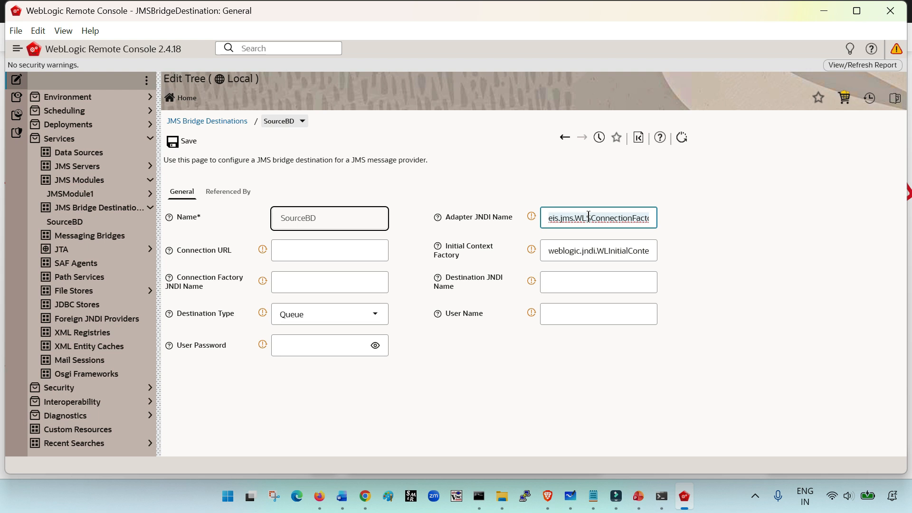
pyautogui.click(345, 244)
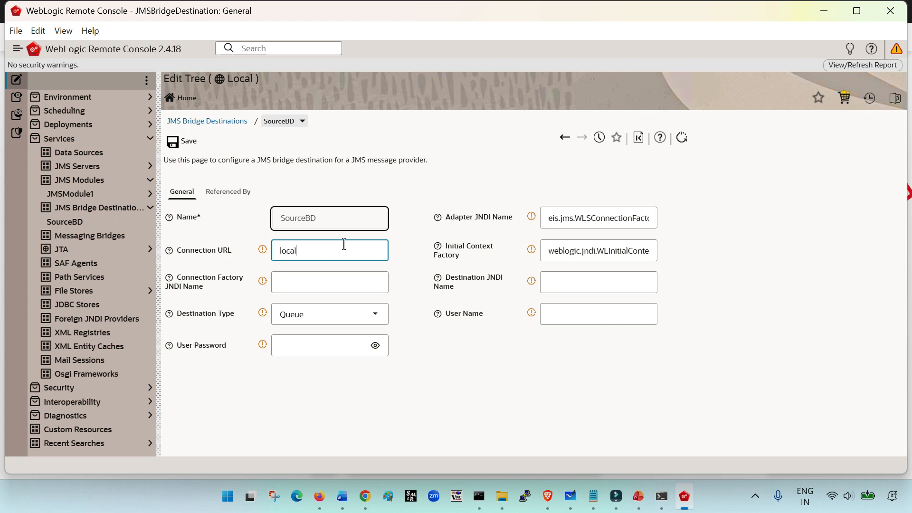
pyautogui.write('7003')
pyautogui.click(346, 251)
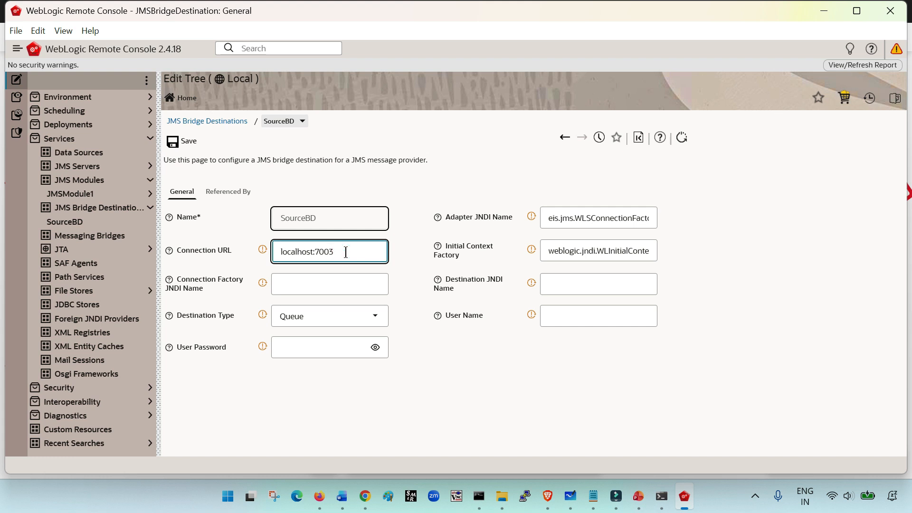
# - Examine the initial context factory entry of SourceBD
pyautogui.tripleClick(592, 250)
pyautogui.click(567, 378)
pyautogui.click(570, 249)
pyautogui.tripleClick(570, 249)
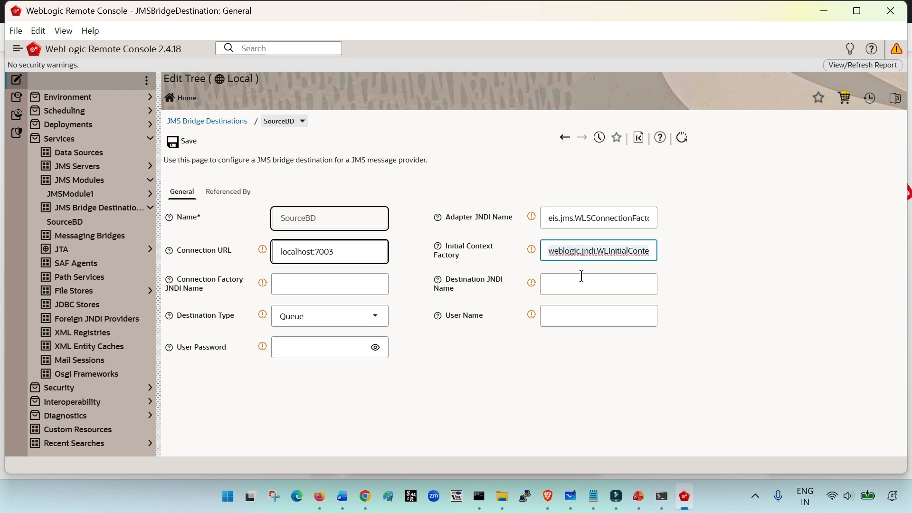
pyautogui.tripleClick(601, 251)
pyautogui.tripleClick(601, 250)
# - Set SourceBD's connection factory JNDI name to CF and save the bridge destination
pyautogui.click(317, 287)
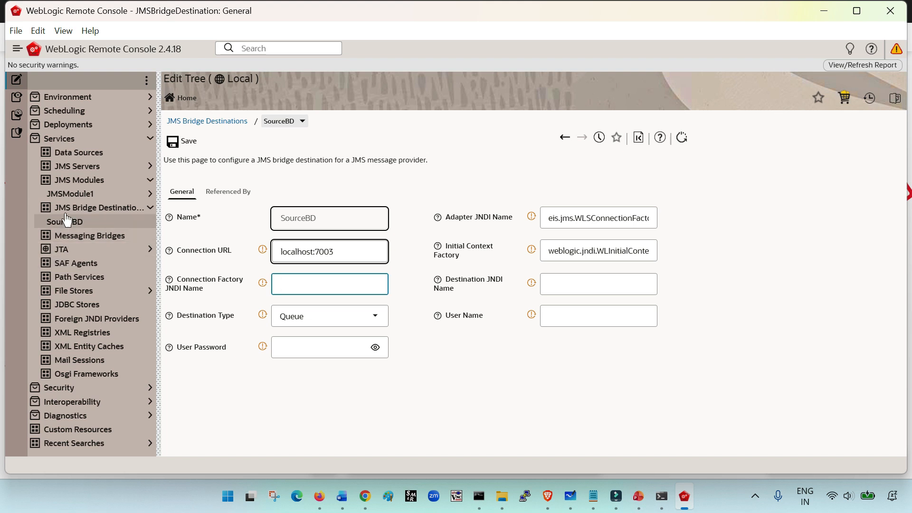
pyautogui.click(86, 195)
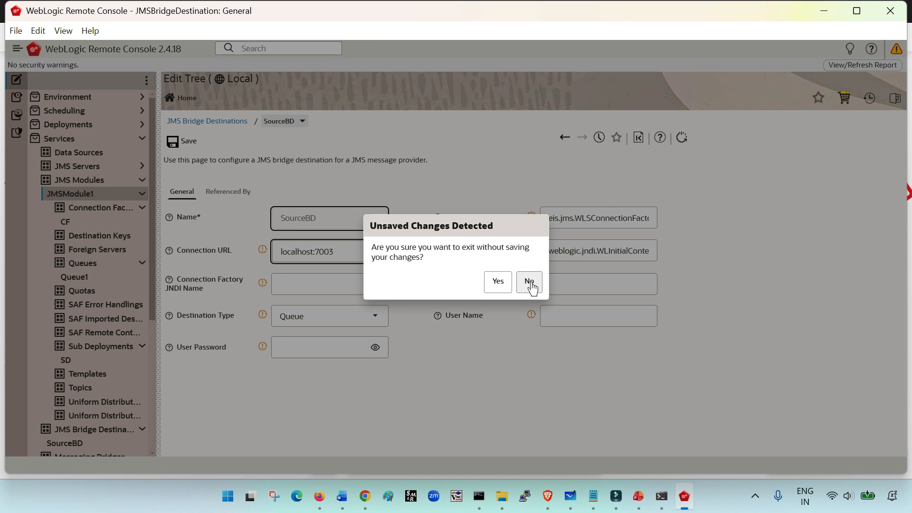
pyautogui.click(529, 283)
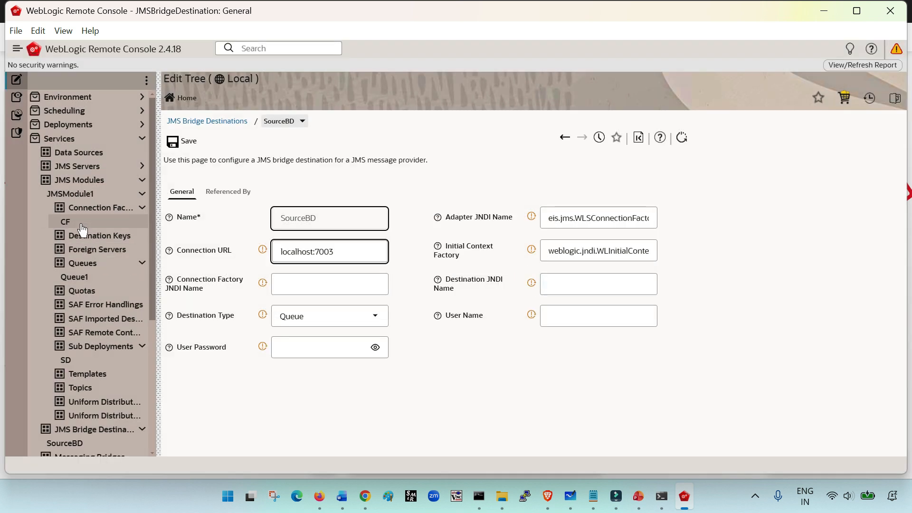
pyautogui.click(300, 284)
pyautogui.write('CF')
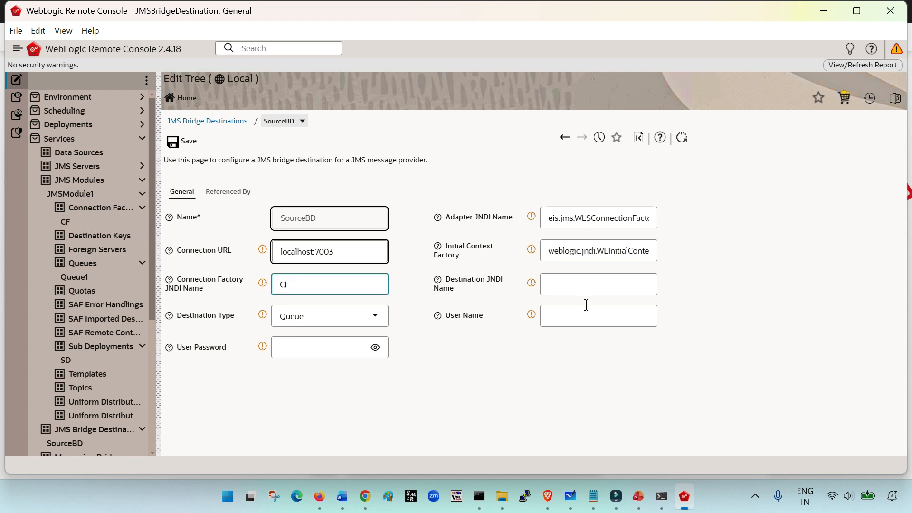
pyautogui.click(569, 285)
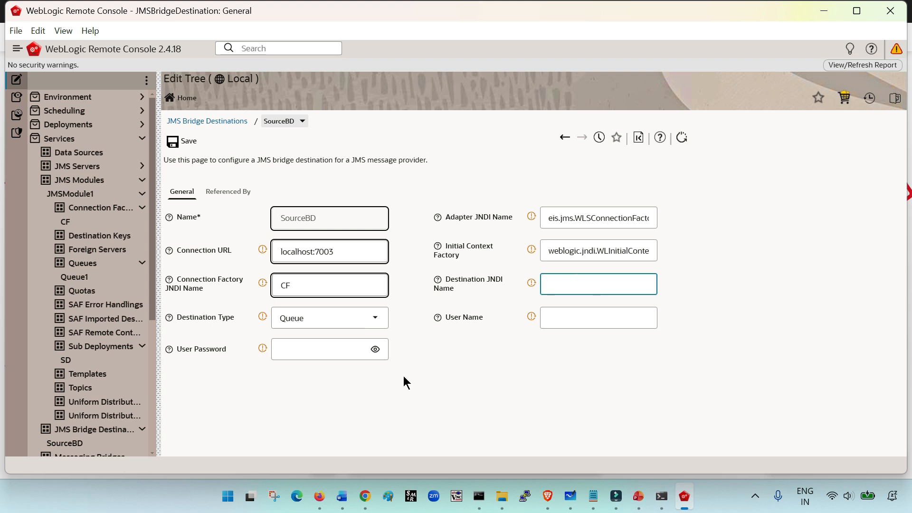
pyautogui.click(185, 141)
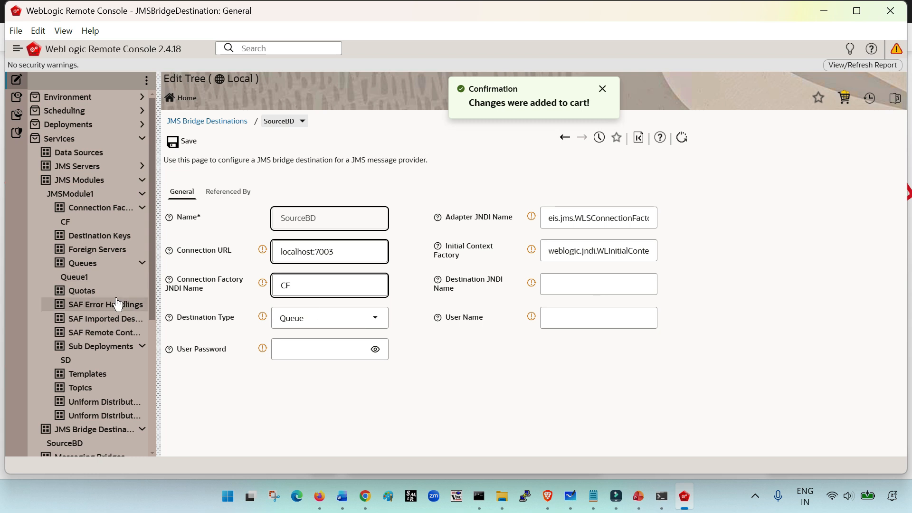
# - Copy the JNDI name of Queue1 in JMSModule1
pyautogui.click(88, 280)
pyautogui.tripleClick(621, 235)
pyautogui.hotkey('ctrl', 'c')
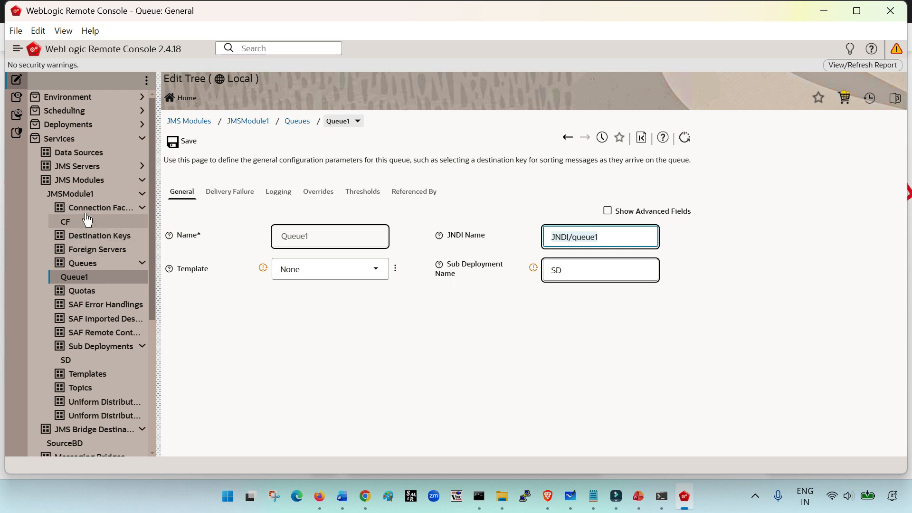
# - Reopen the bridge destination SourceBD and set its destination JNDI name to JNDI/queue1
pyautogui.click(90, 236)
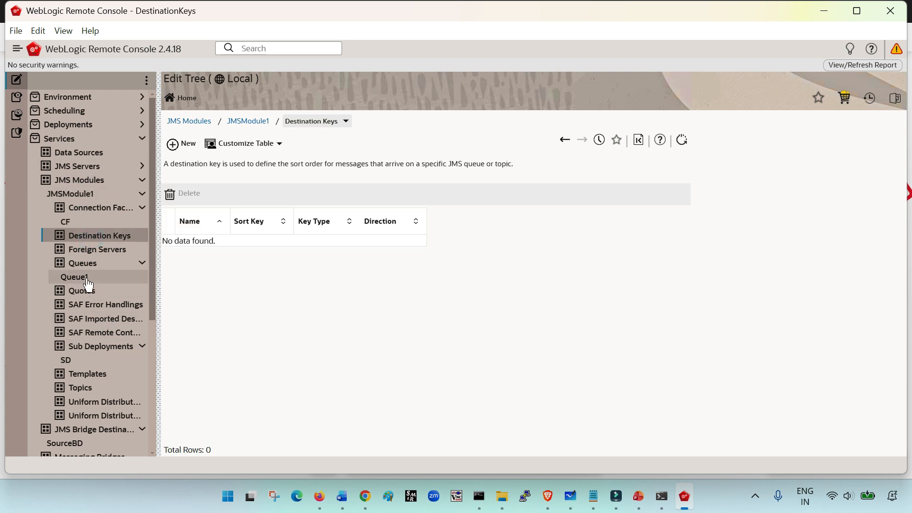
pyautogui.click(133, 183)
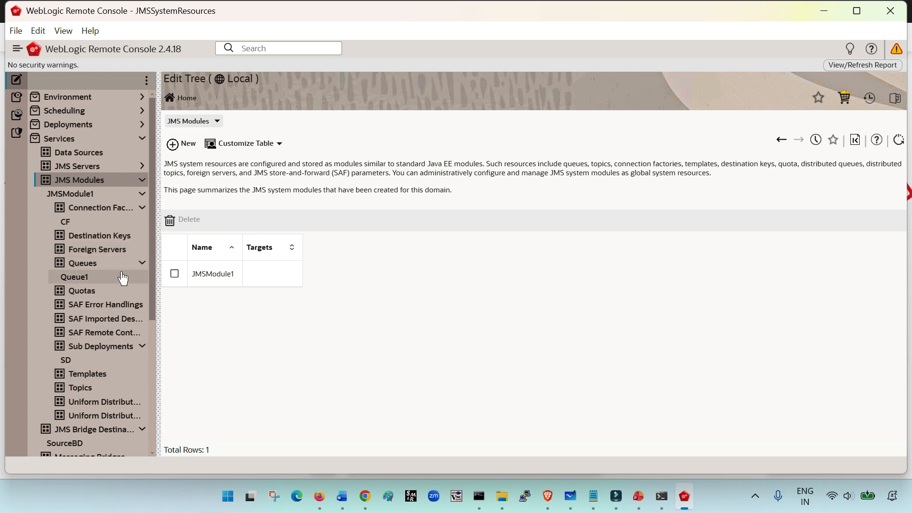
pyautogui.click(142, 193)
pyautogui.click(122, 209)
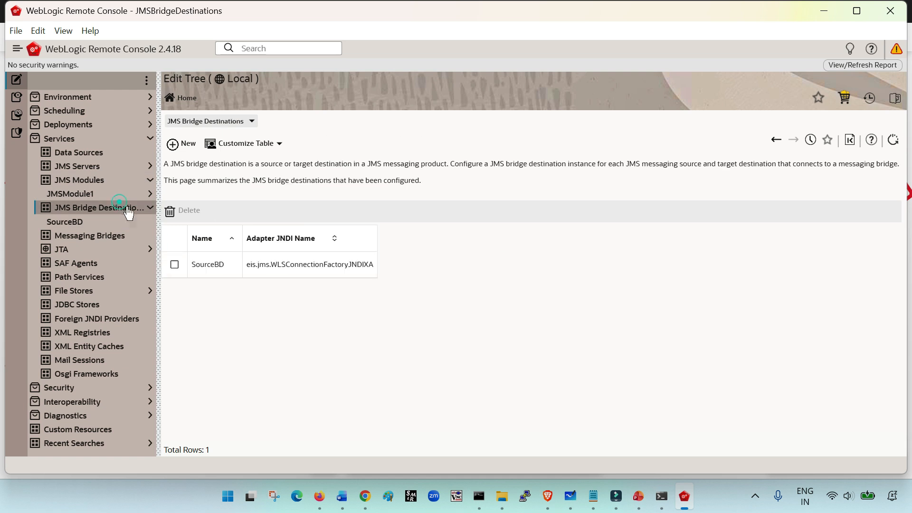
pyautogui.click(223, 261)
pyautogui.click(601, 284)
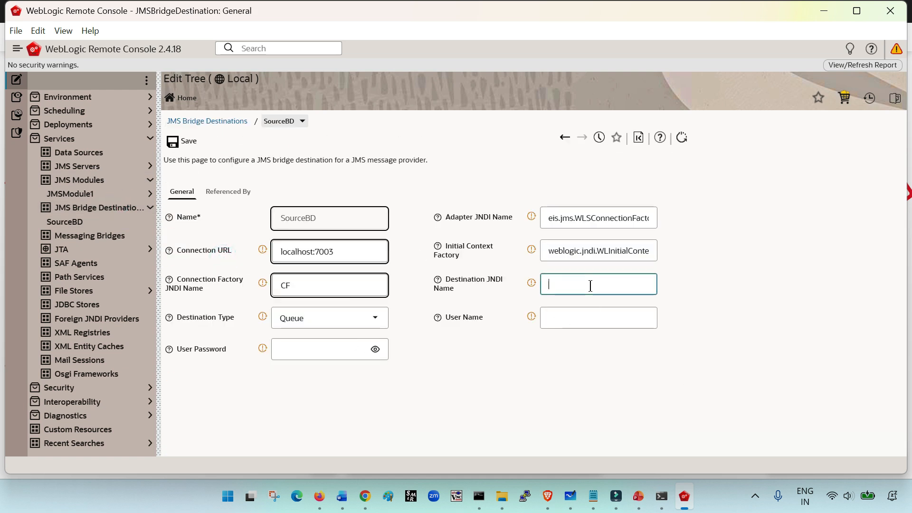
pyautogui.hotkey('ctrl', 'v')
pyautogui.click(574, 354)
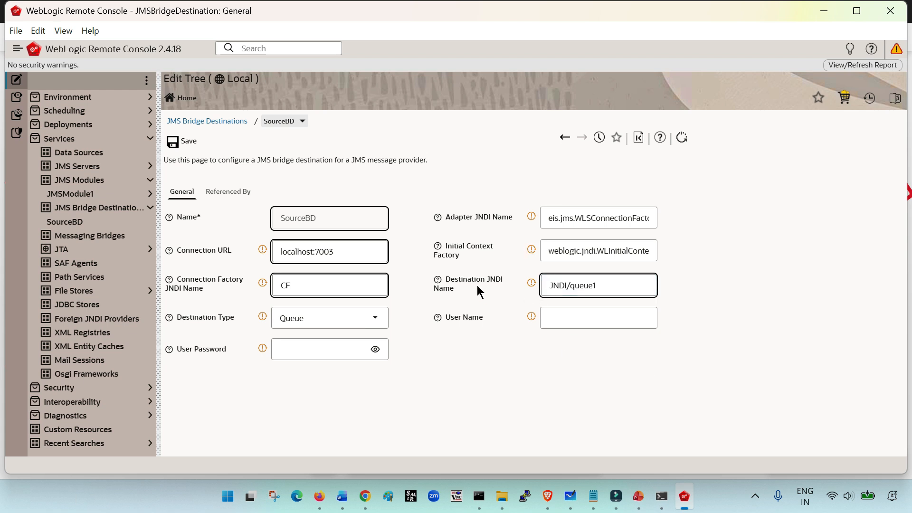
# - Set the destination type of the bridge destination SourceBD to Queue
pyautogui.click(380, 317)
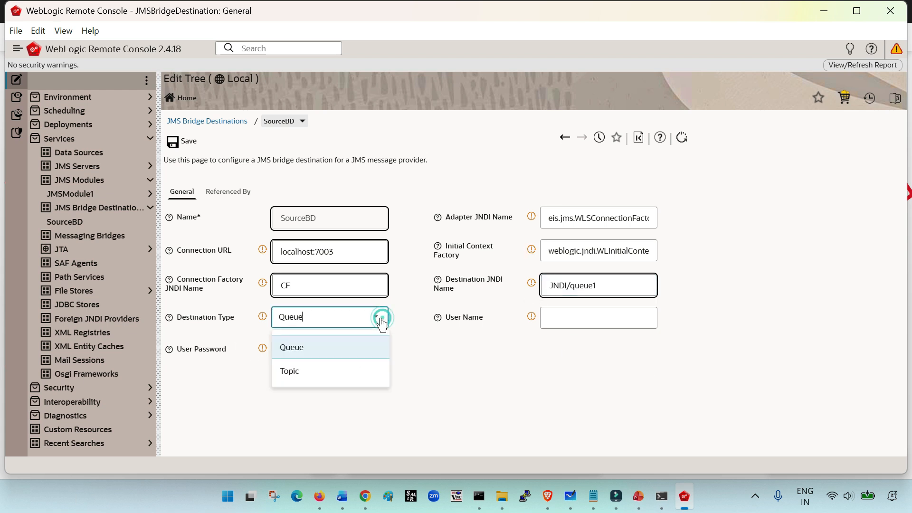
pyautogui.click(341, 350)
pyautogui.click(349, 380)
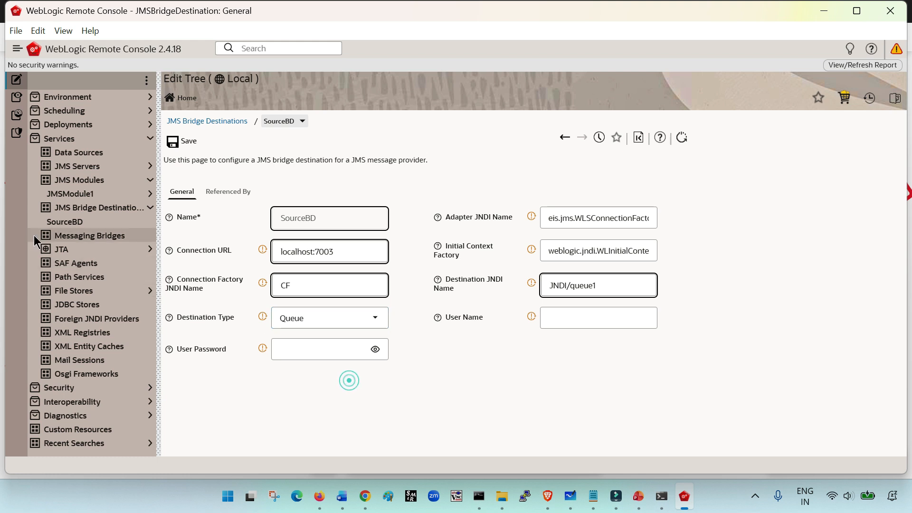
pyautogui.click(95, 181)
pyautogui.click(527, 283)
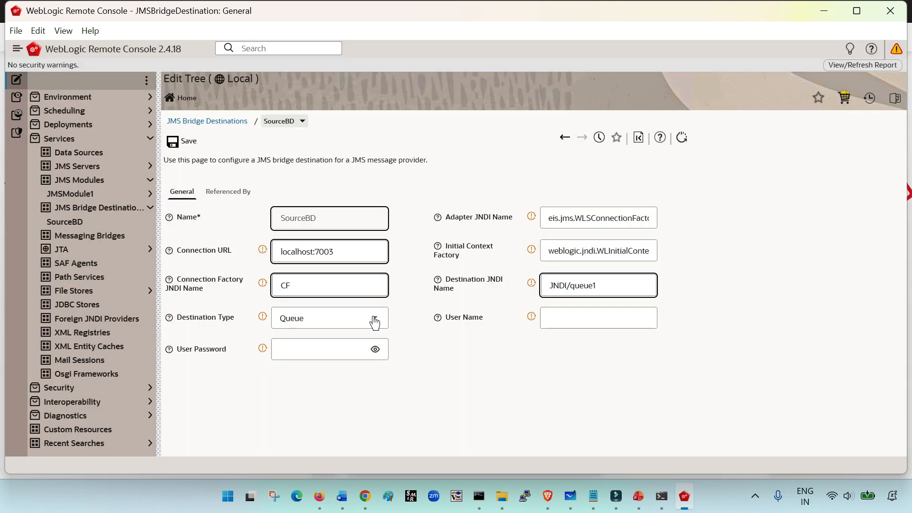
# - Review SourceBD's user name, user password, name, adapter JNDI name, connection URL and destination JNDI name fields
pyautogui.click(580, 323)
pyautogui.click(355, 353)
pyautogui.click(446, 406)
pyautogui.moveTo(318, 215); pyautogui.dragTo(278, 222)
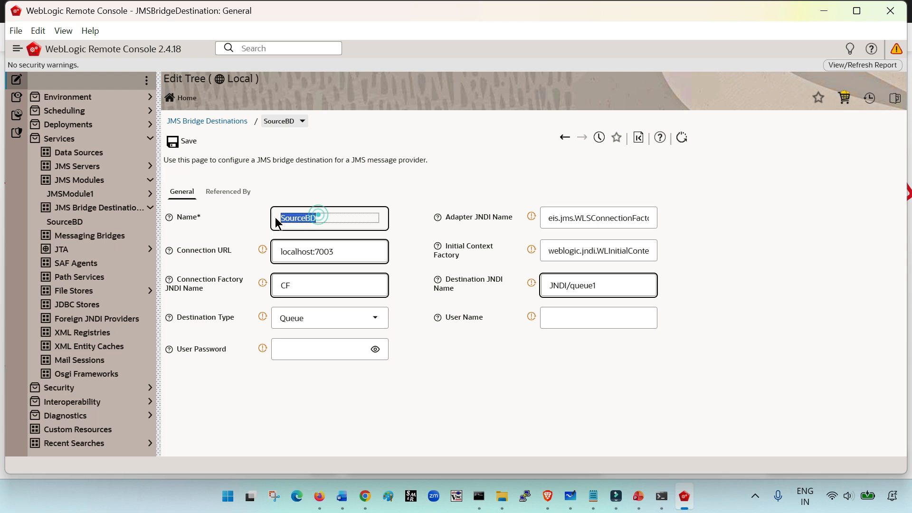
pyautogui.click(604, 220)
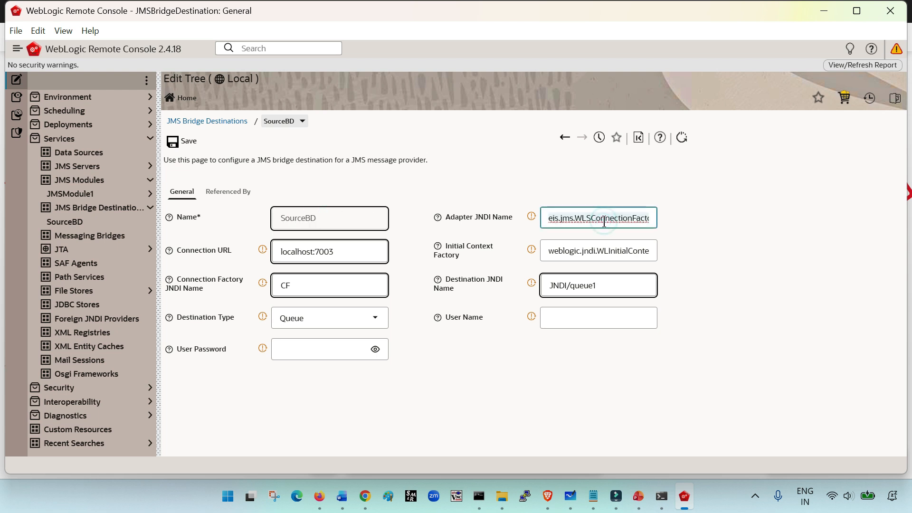
pyautogui.click(363, 255)
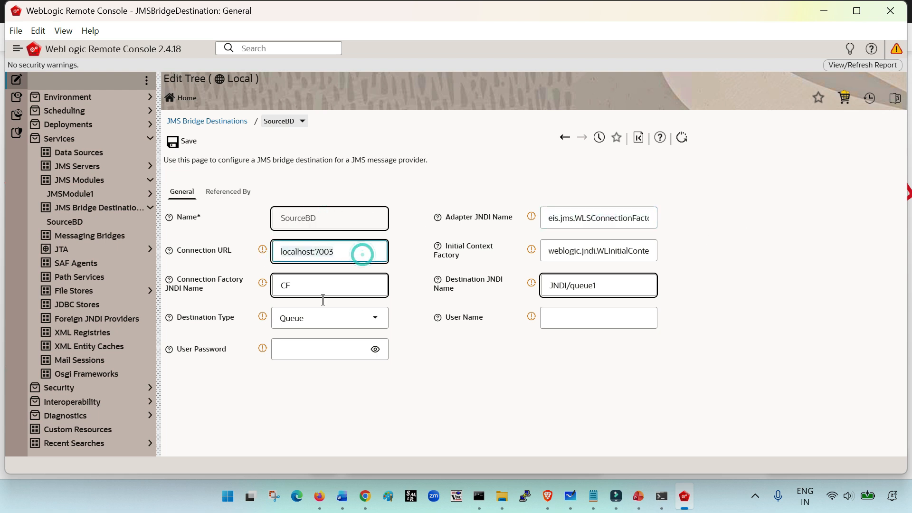
pyautogui.moveTo(352, 256); pyautogui.dragTo(267, 252)
pyautogui.click(326, 394)
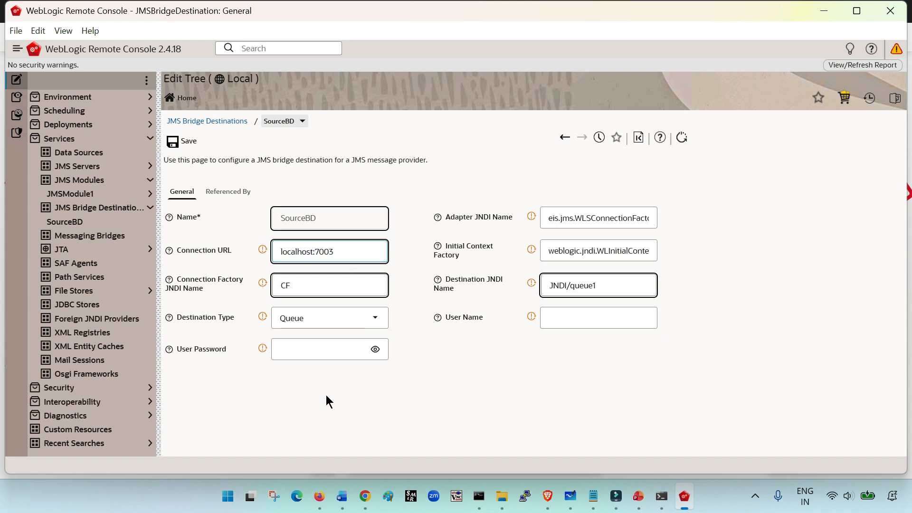
pyautogui.click(607, 290)
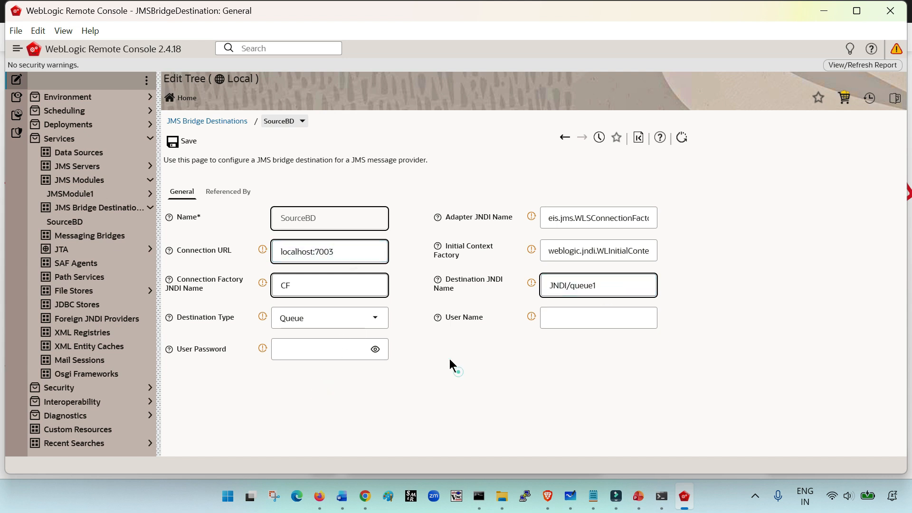
# - Examine SourceBD's connection URL, initial context factory and connection factory JNDI name entries
pyautogui.moveTo(350, 252); pyautogui.dragTo(247, 251)
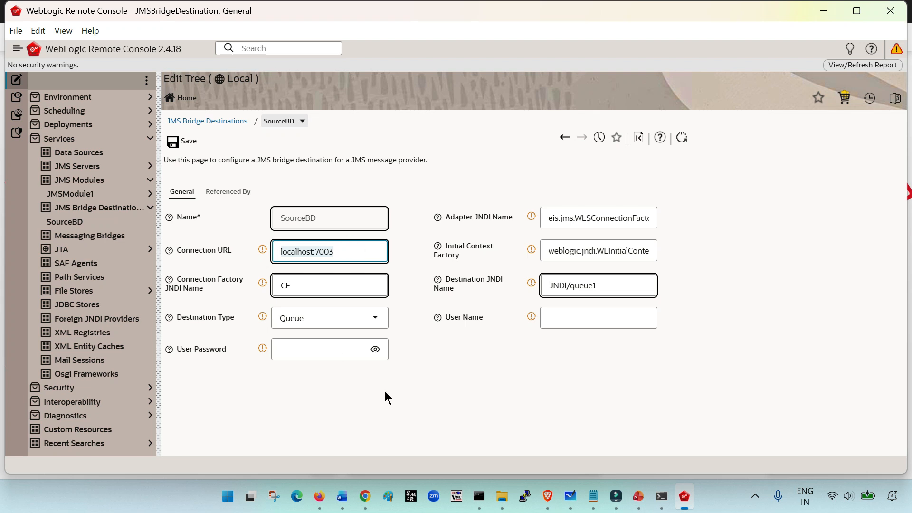
pyautogui.moveTo(364, 253); pyautogui.dragTo(266, 246)
pyautogui.click(464, 416)
pyautogui.click(366, 248)
pyautogui.moveTo(366, 247); pyautogui.dragTo(254, 241)
pyautogui.click(469, 410)
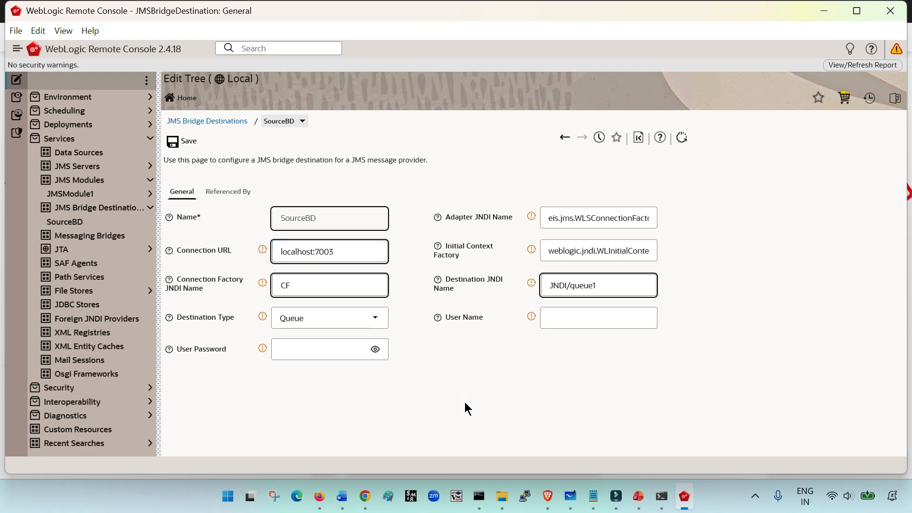
pyautogui.moveTo(354, 253); pyautogui.dragTo(253, 244)
pyautogui.click(463, 393)
pyautogui.click(356, 251)
pyautogui.click(361, 391)
pyautogui.click(366, 252)
pyautogui.tripleClick(366, 254)
pyautogui.tripleClick(604, 251)
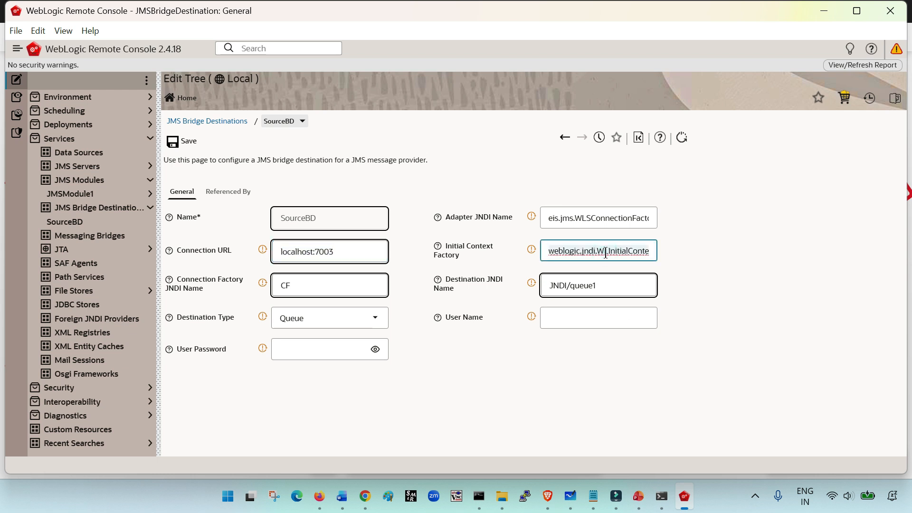
pyautogui.click(587, 384)
pyautogui.tripleClick(319, 286)
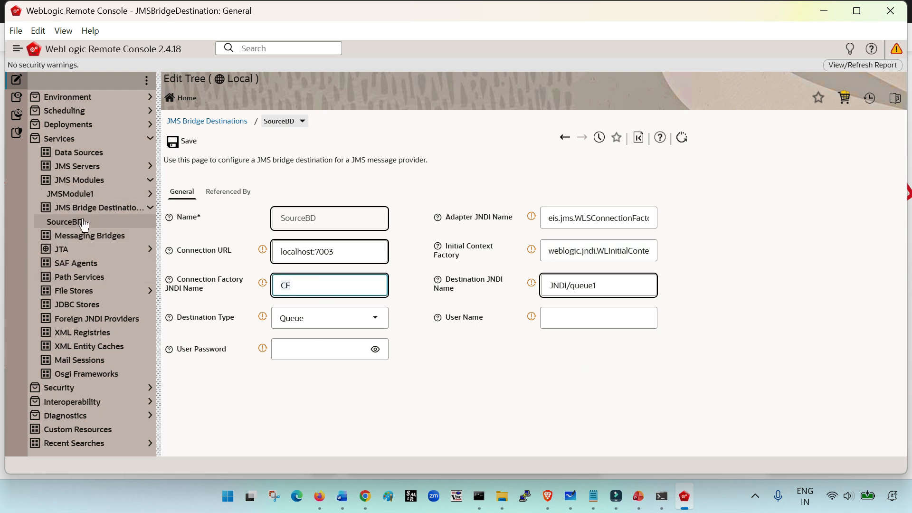
# - Expand JMSModule1 without discarding SourceBD's unsaved changes, and save the bridge destination
pyautogui.click(124, 195)
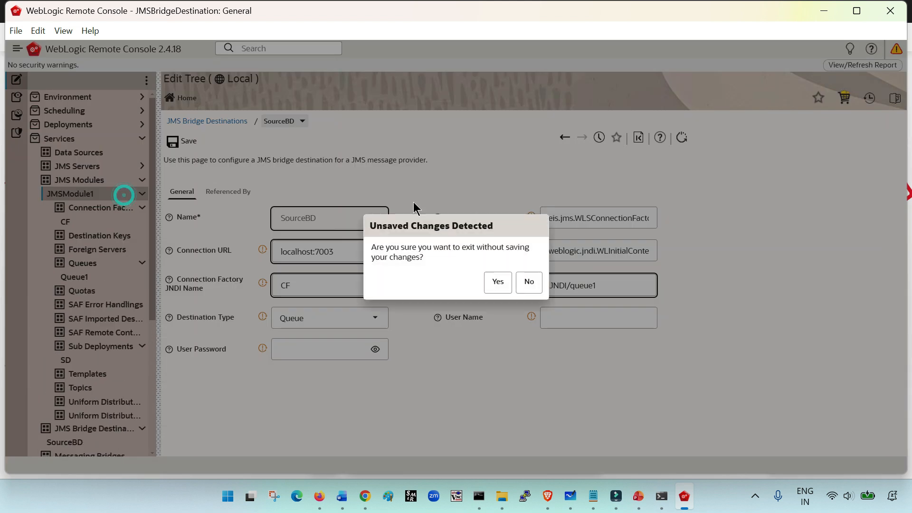
pyautogui.click(529, 282)
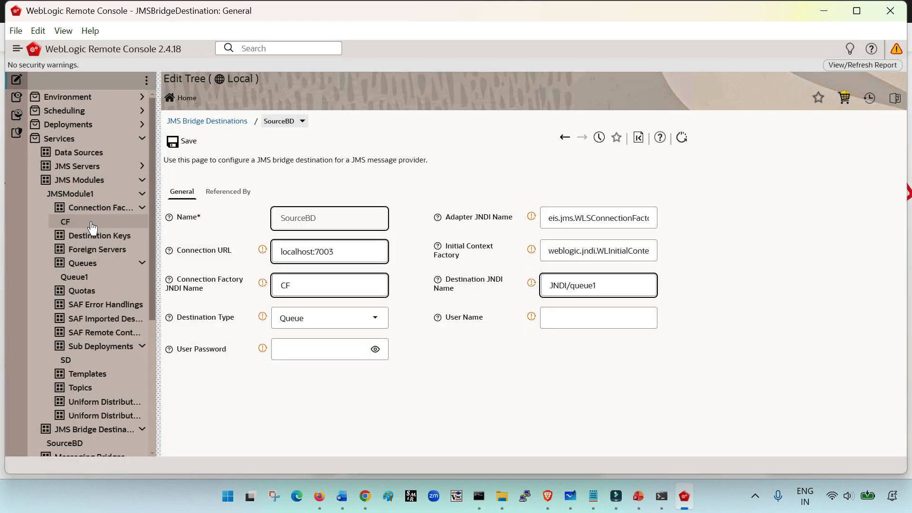
pyautogui.click(286, 285)
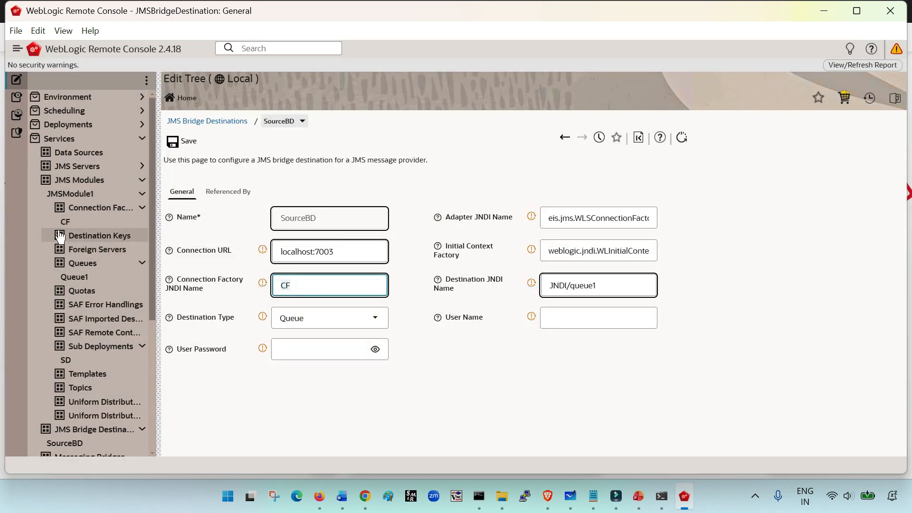
pyautogui.click(185, 141)
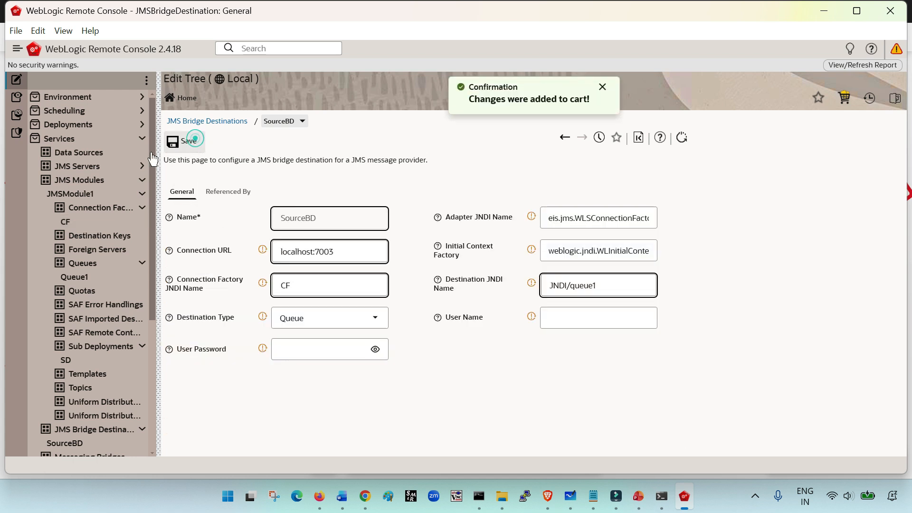
# - Set SourceBD's connection factory JNDI name to jndi/cf, taken from connection factory CF in JMSModule1, and save the bridge destination
pyautogui.click(88, 219)
pyautogui.click(447, 306)
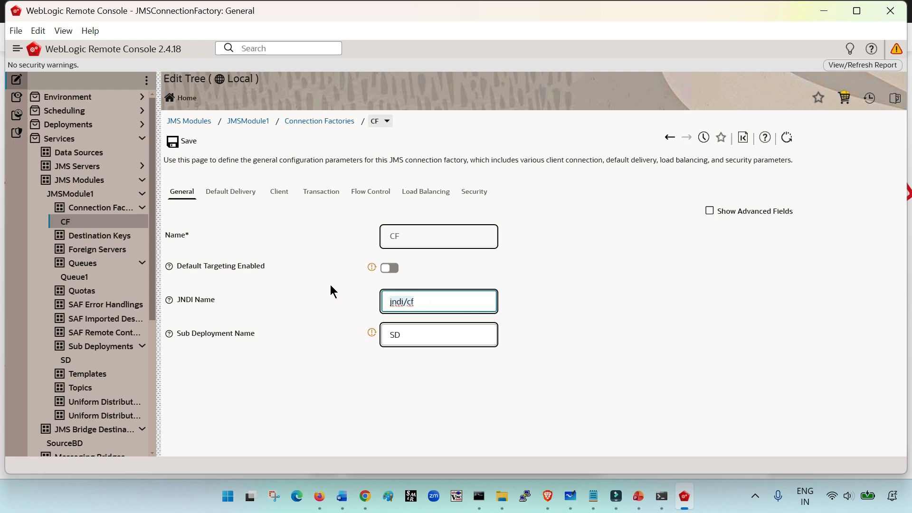
pyautogui.click(142, 193)
pyautogui.click(125, 207)
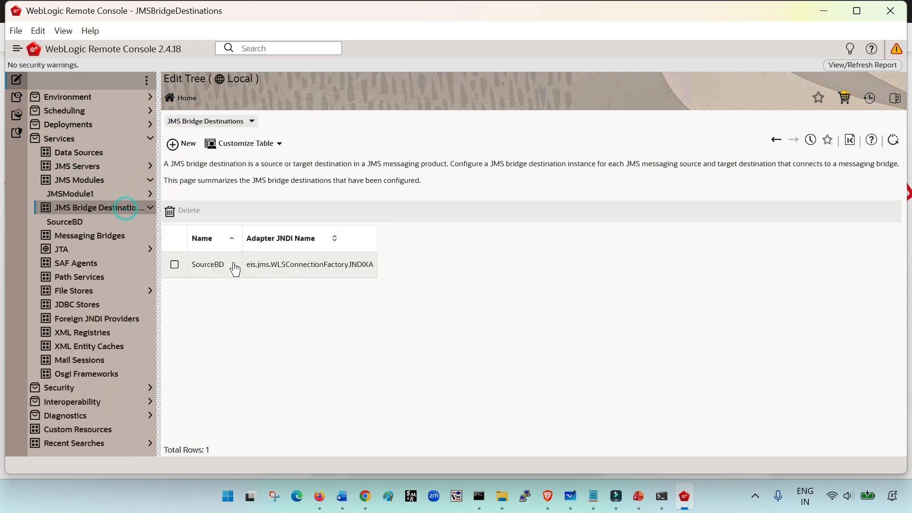
pyautogui.click(235, 269)
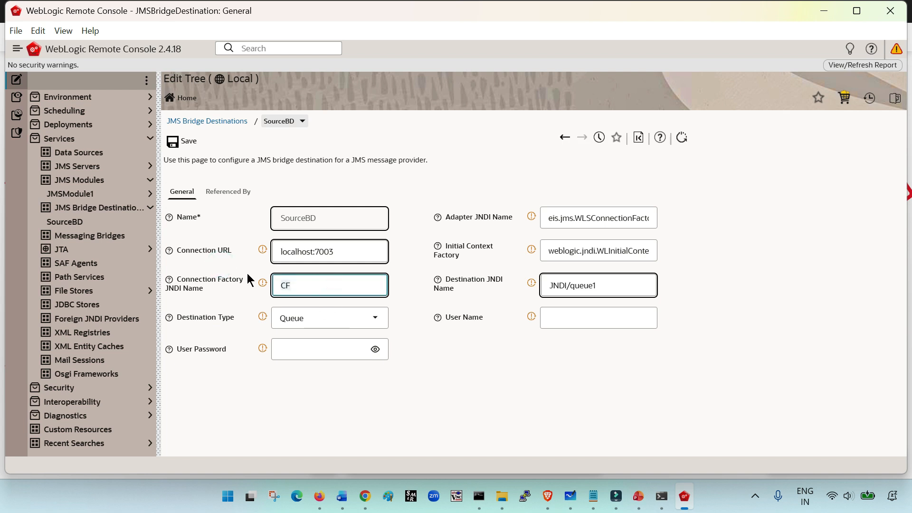
pyautogui.write('jndi/cf')
pyautogui.click(184, 141)
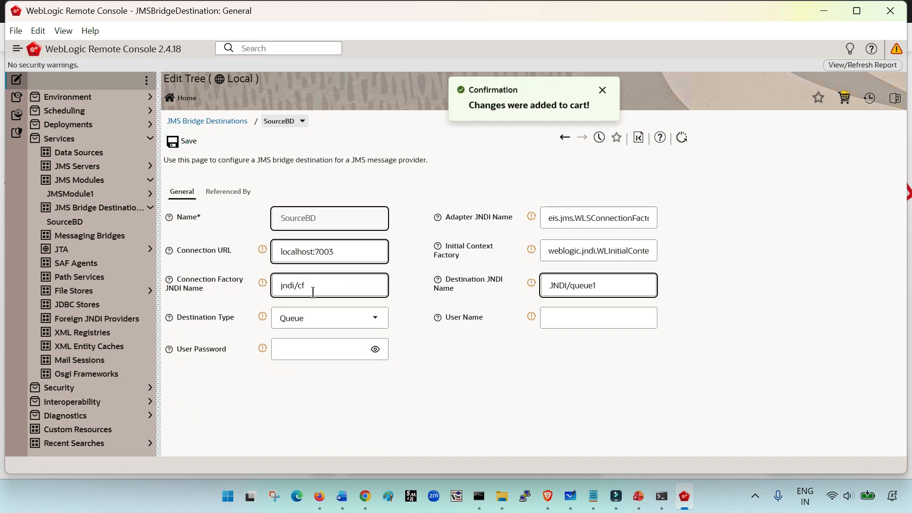
pyautogui.click(471, 377)
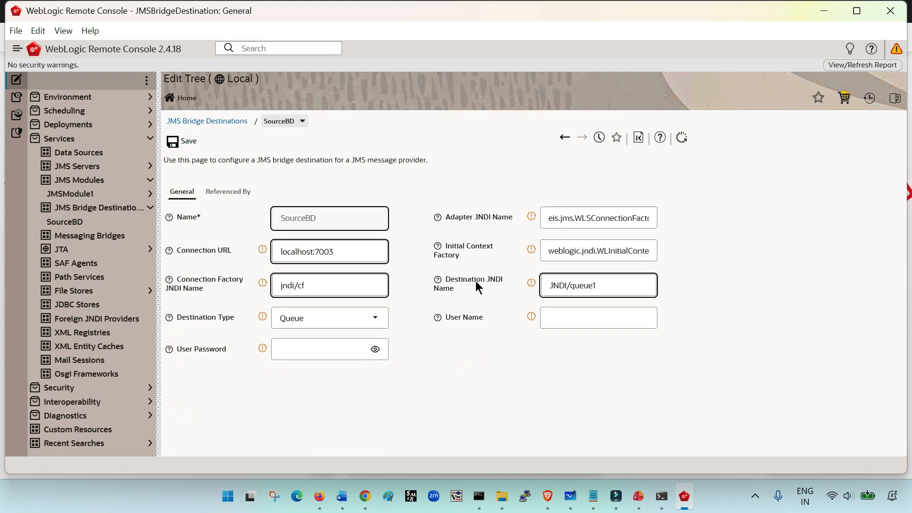
# - Open Queue1 in JMSModule1 and check its JNDI name
pyautogui.click(119, 196)
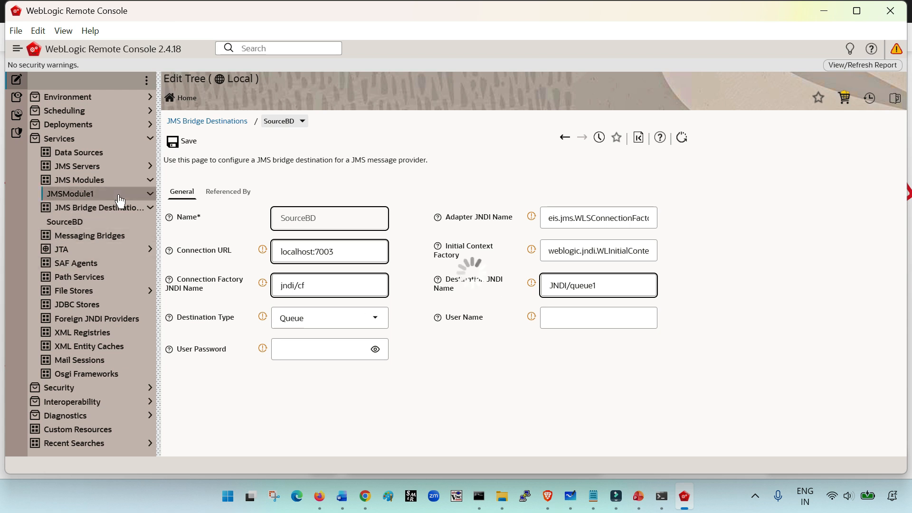
pyautogui.click(91, 282)
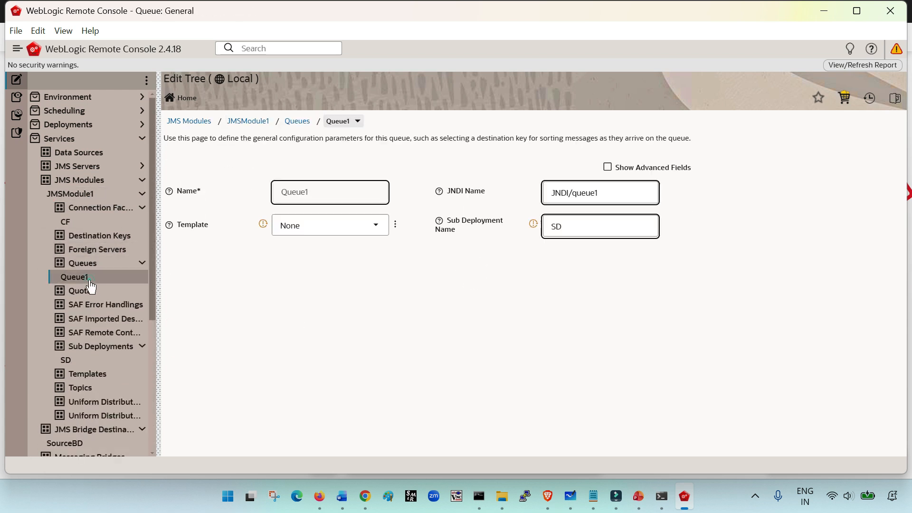
pyautogui.click(637, 240)
pyautogui.hotkey('ctrl', 'a')
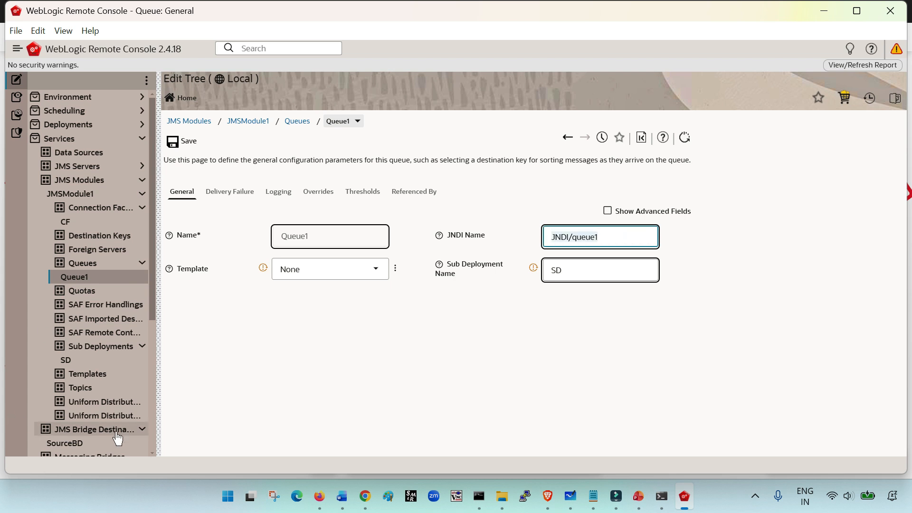
# - Reopen SourceBD and verify its connection factory and destination JNDI names against those of CF and Queue1
pyautogui.click(91, 442)
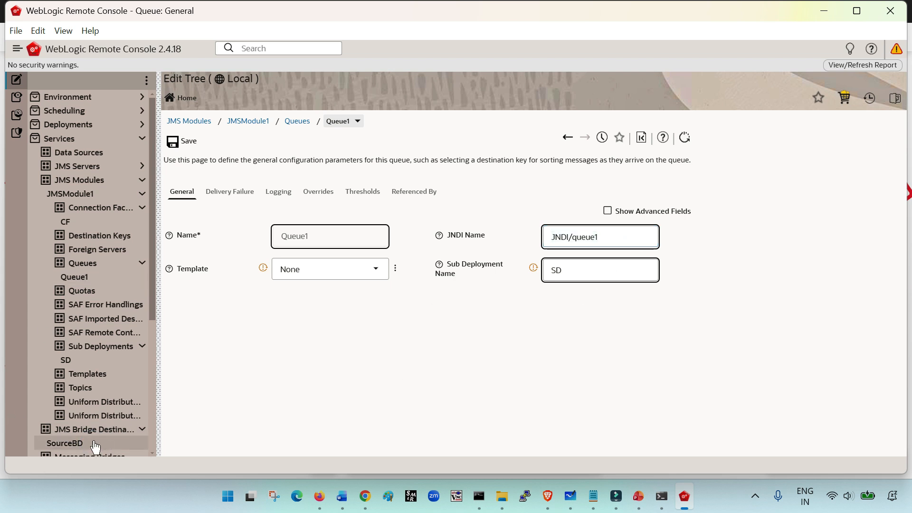
pyautogui.click(92, 433)
pyautogui.click(209, 264)
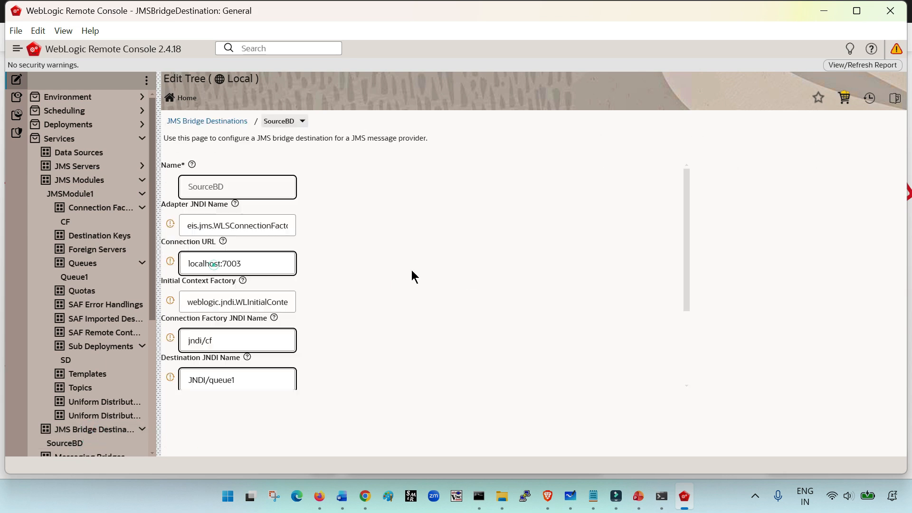
pyautogui.click(617, 284)
pyautogui.click(427, 415)
pyautogui.click(327, 286)
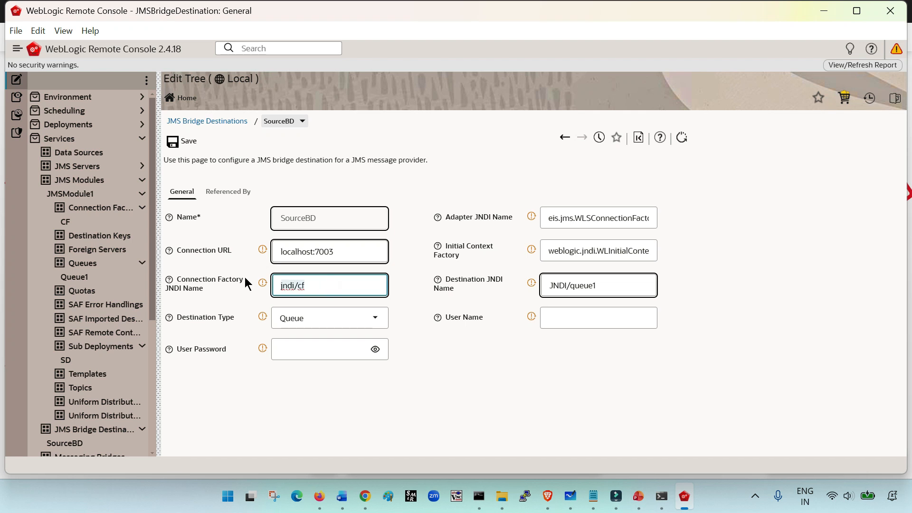
pyautogui.click(600, 286)
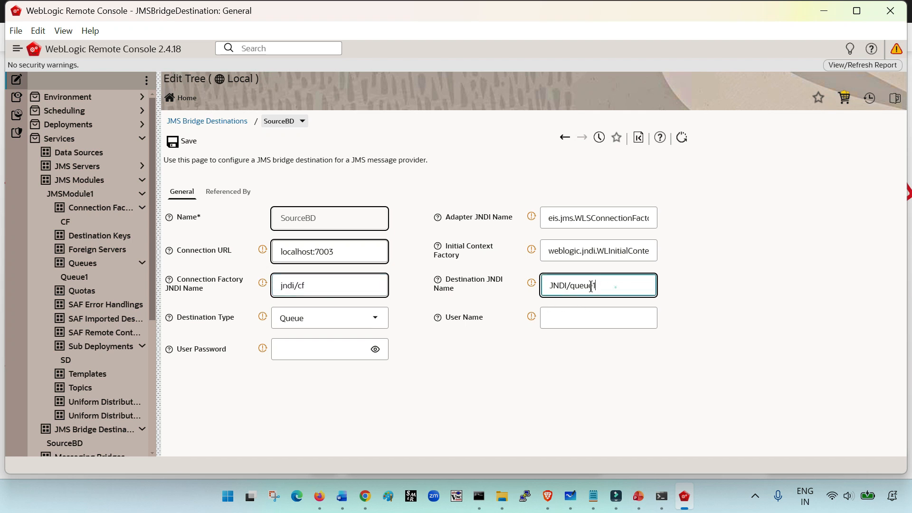
pyautogui.click(471, 404)
# - Create a new JMS bridge destination named TargetBD
pyautogui.click(97, 429)
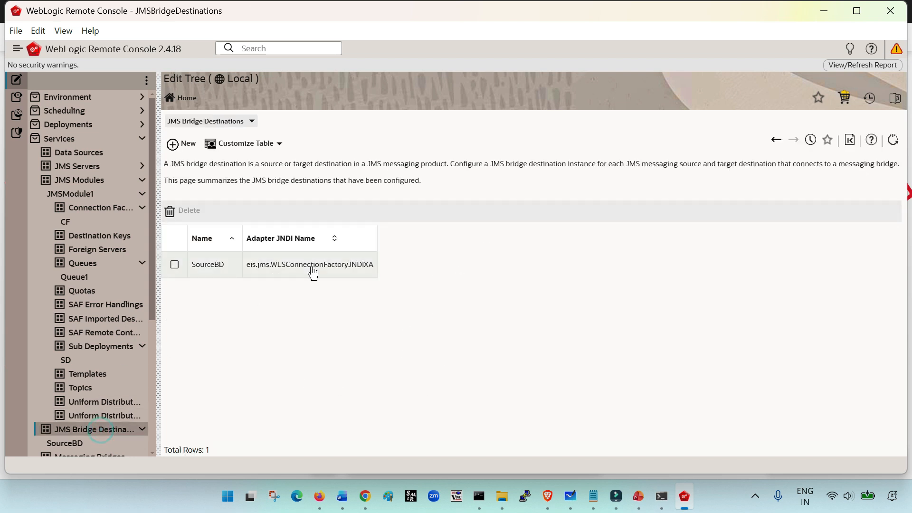
pyautogui.click(189, 147)
pyautogui.click(386, 201)
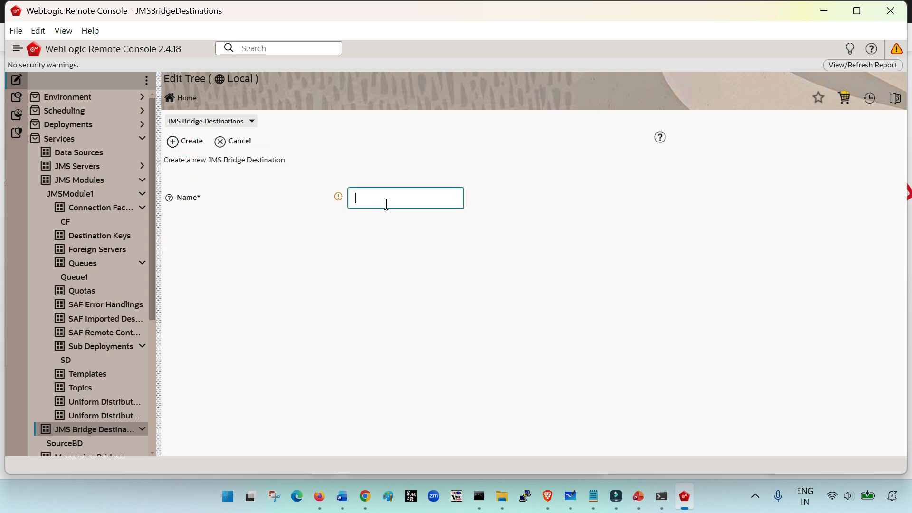
pyautogui.write('TargetBD')
pyautogui.click(196, 144)
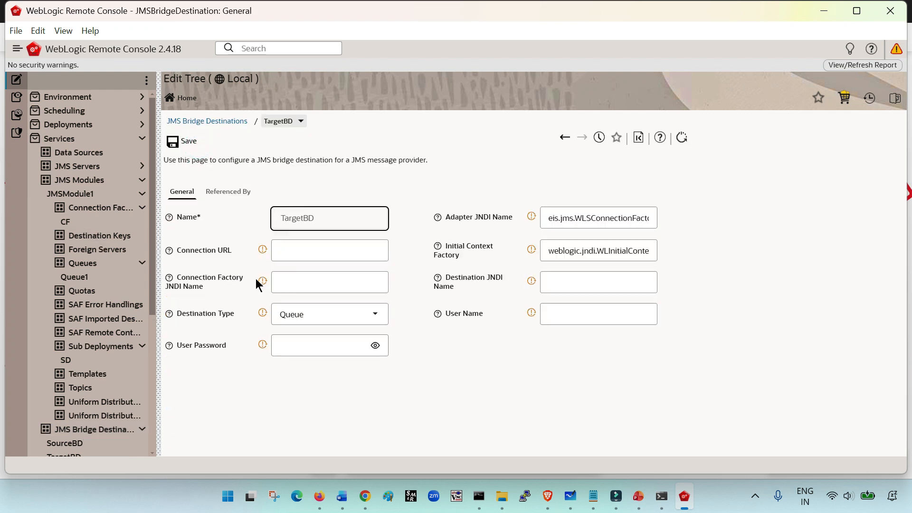
# - Examine the adapter JNDI name entry of TargetBD
pyautogui.doubleClick(577, 220)
pyautogui.click(466, 390)
pyautogui.click(592, 220)
pyautogui.click(537, 389)
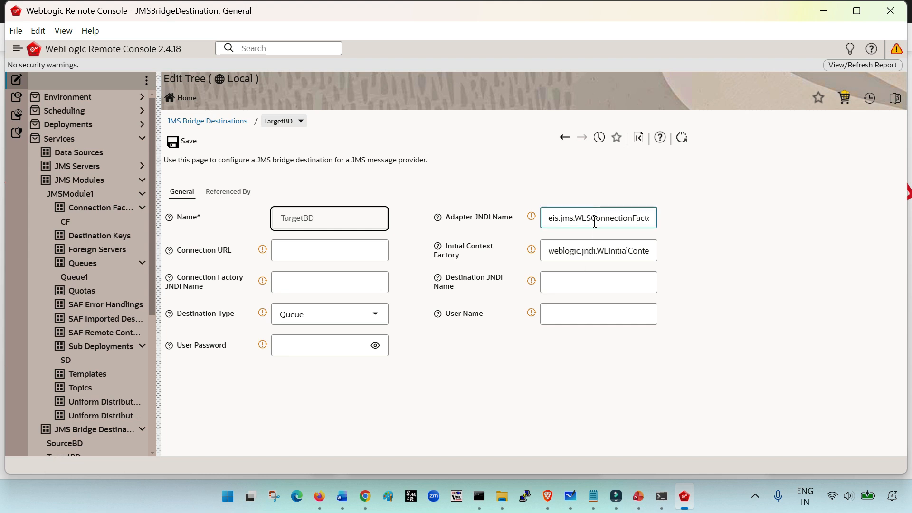
# - Set TargetBD's connection URL to 192.9.8.0:6501
pyautogui.click(343, 253)
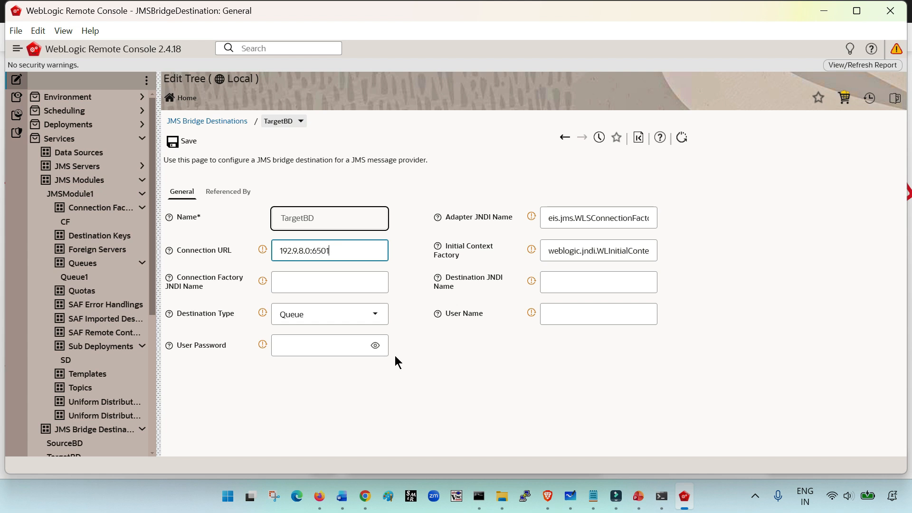
pyautogui.click(414, 424)
pyautogui.click(351, 251)
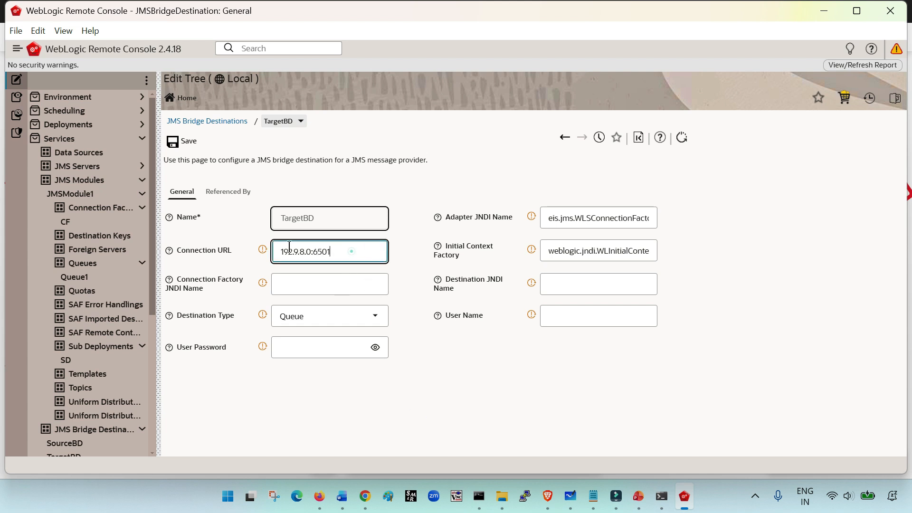
pyautogui.click(361, 409)
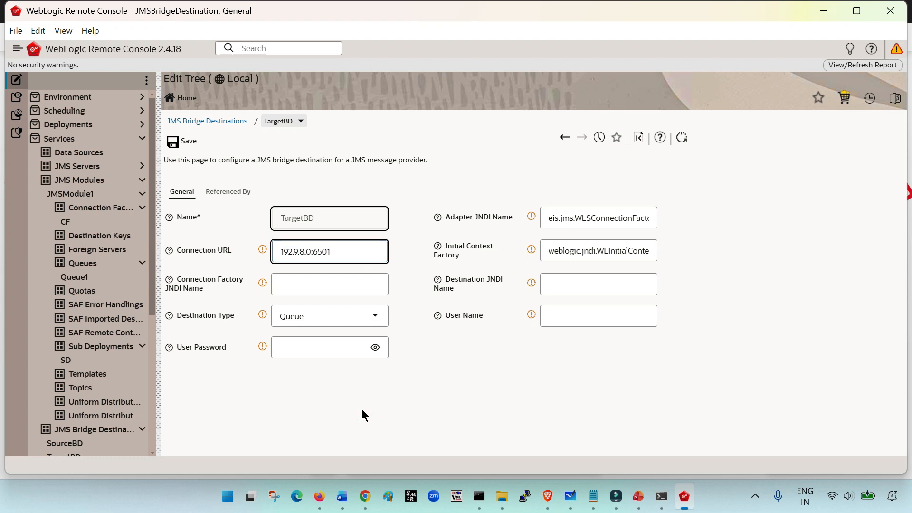
pyautogui.moveTo(373, 243); pyautogui.dragTo(244, 255)
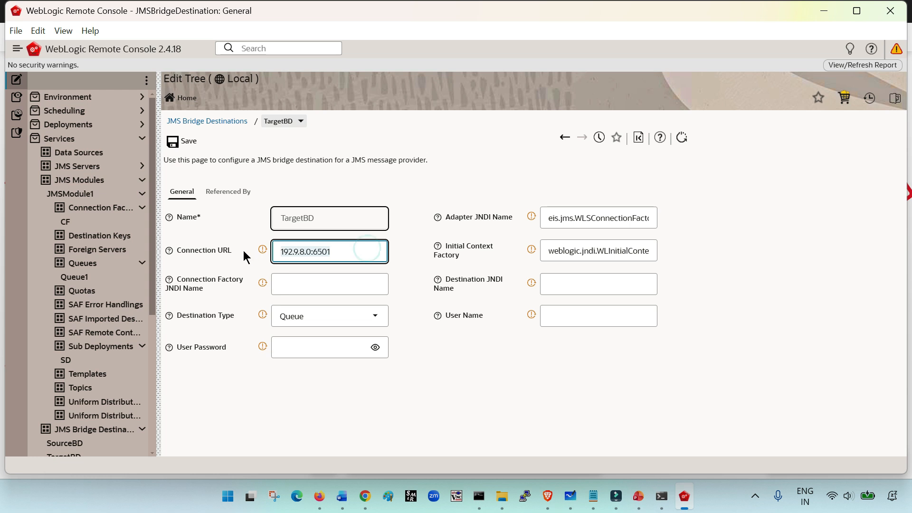
# - Examine the initial context factory entry of TargetBD
pyautogui.click(572, 250)
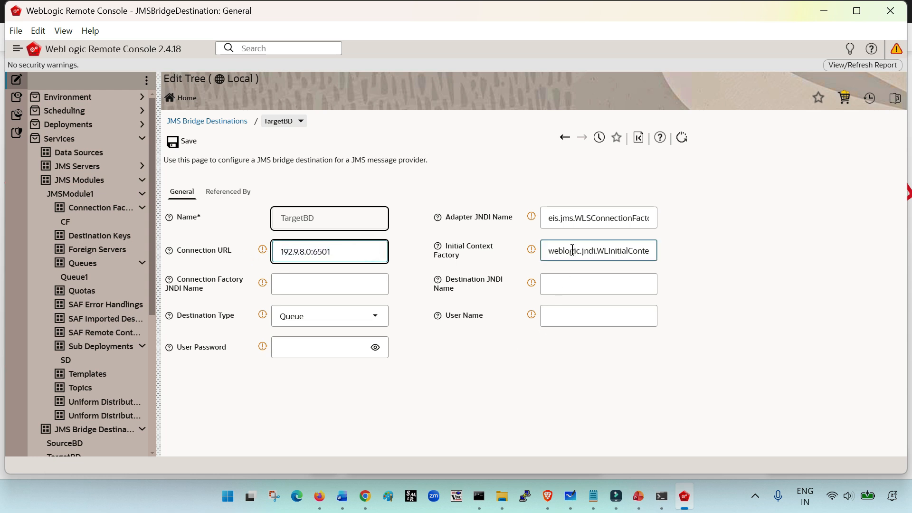
pyautogui.doubleClick(585, 257)
pyautogui.click(604, 251)
pyautogui.tripleClick(604, 251)
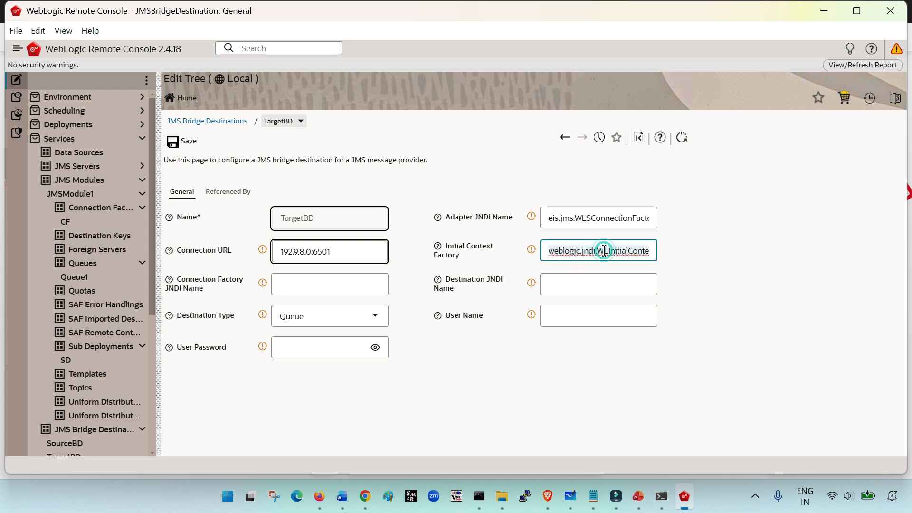
pyautogui.tripleClick(604, 251)
pyautogui.tripleClick(587, 254)
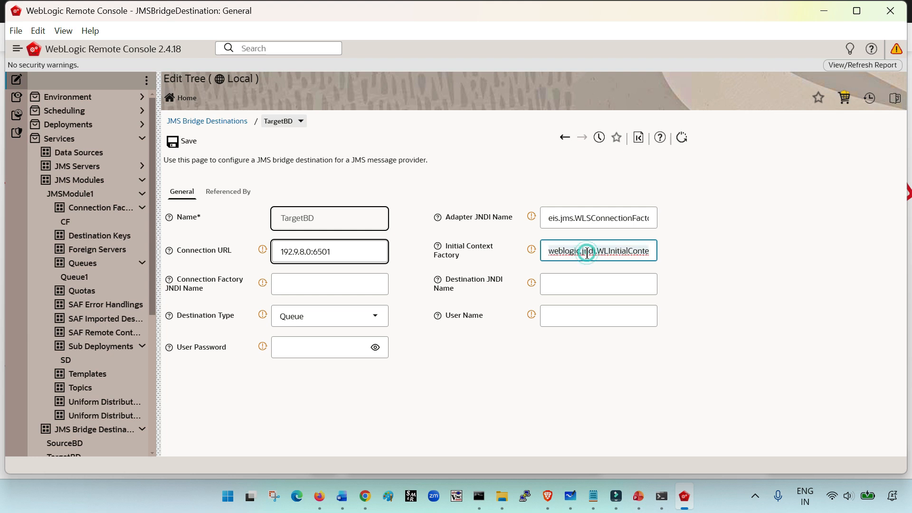